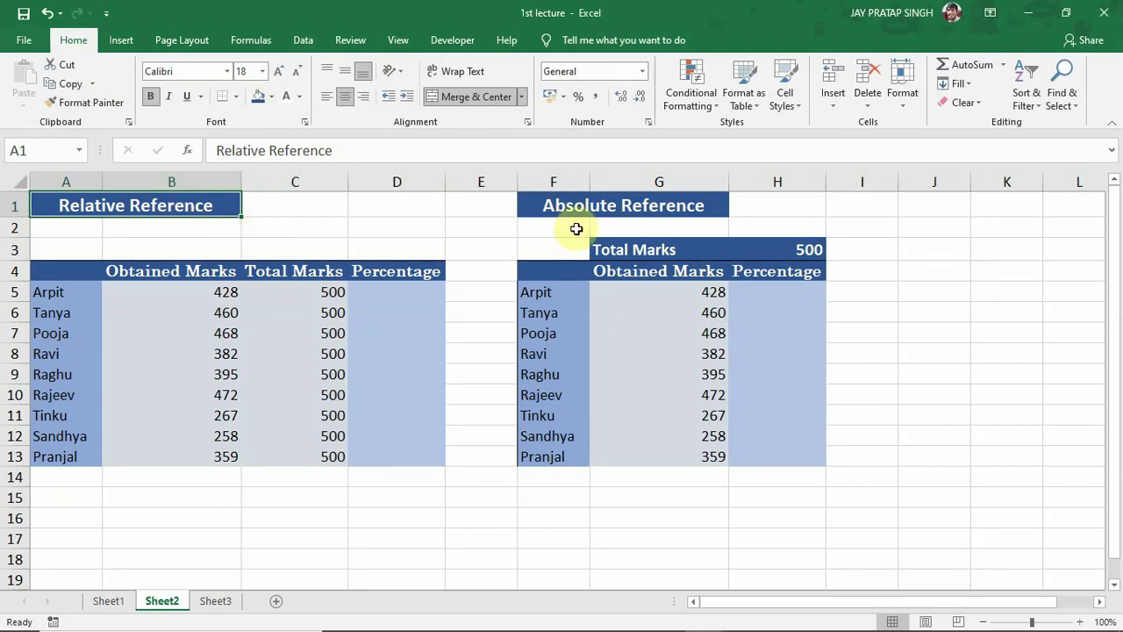
Step: Enter 10 in cell I1 and 20 in cell J1
click(933, 204)
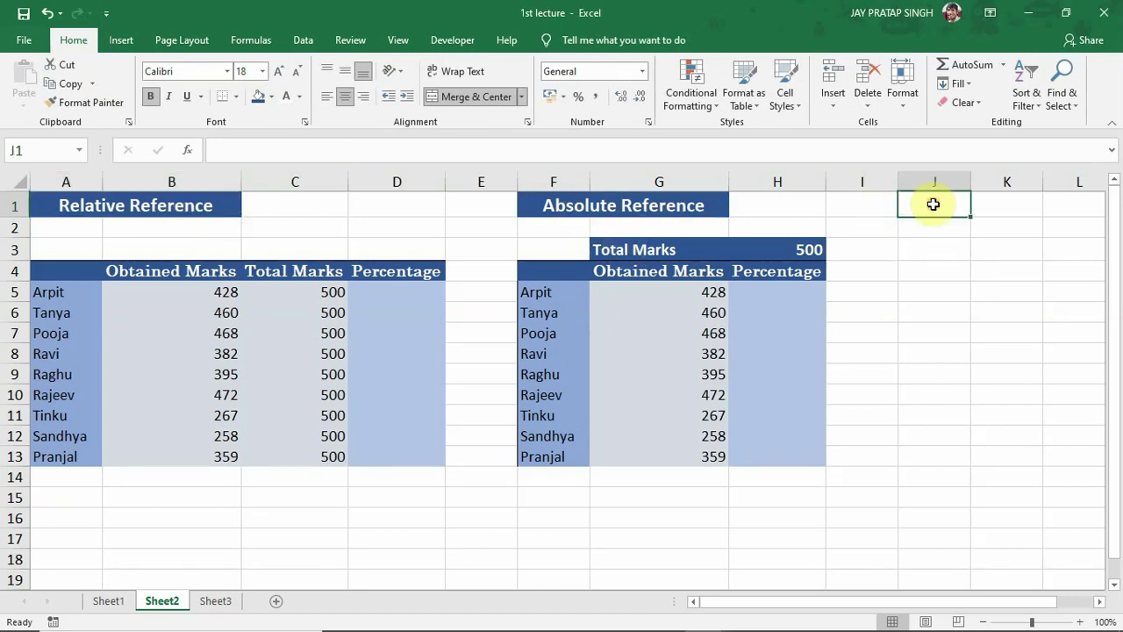
click(857, 205)
text(10)
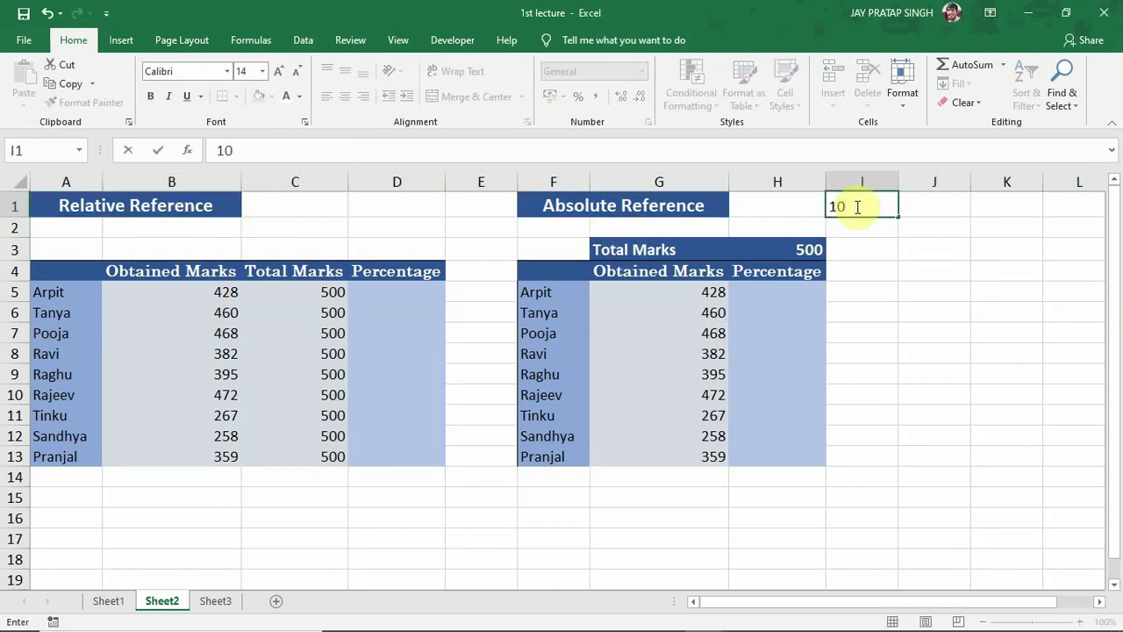
key(Tab)
text(20)
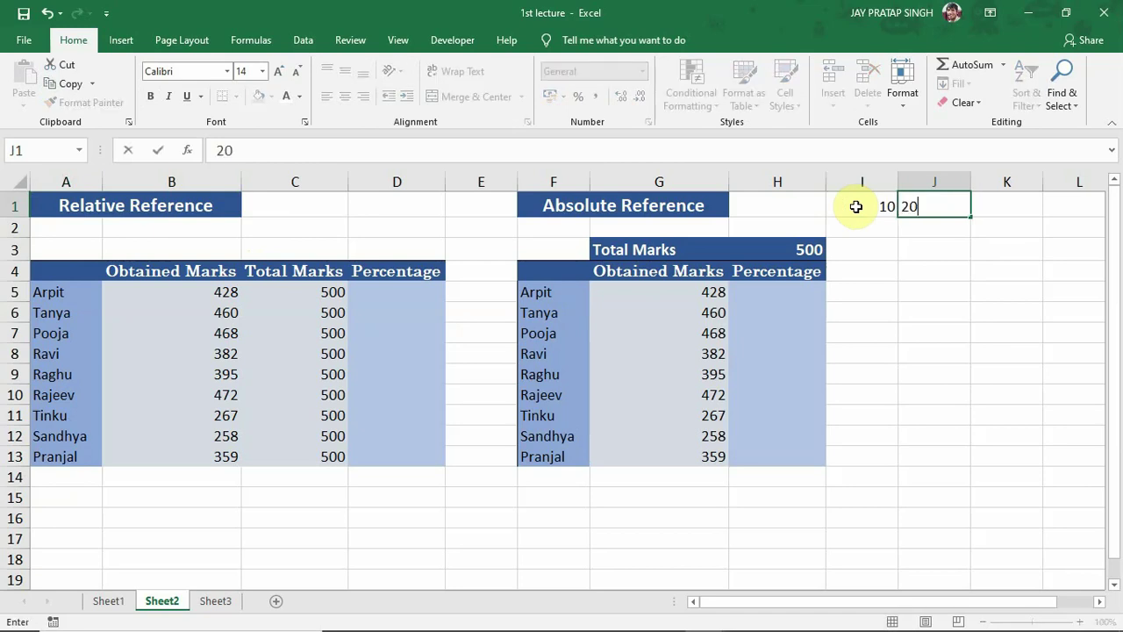
key(Return)
Step: Enter the constant formula =10*20 in cell K1 and check it
click(859, 207)
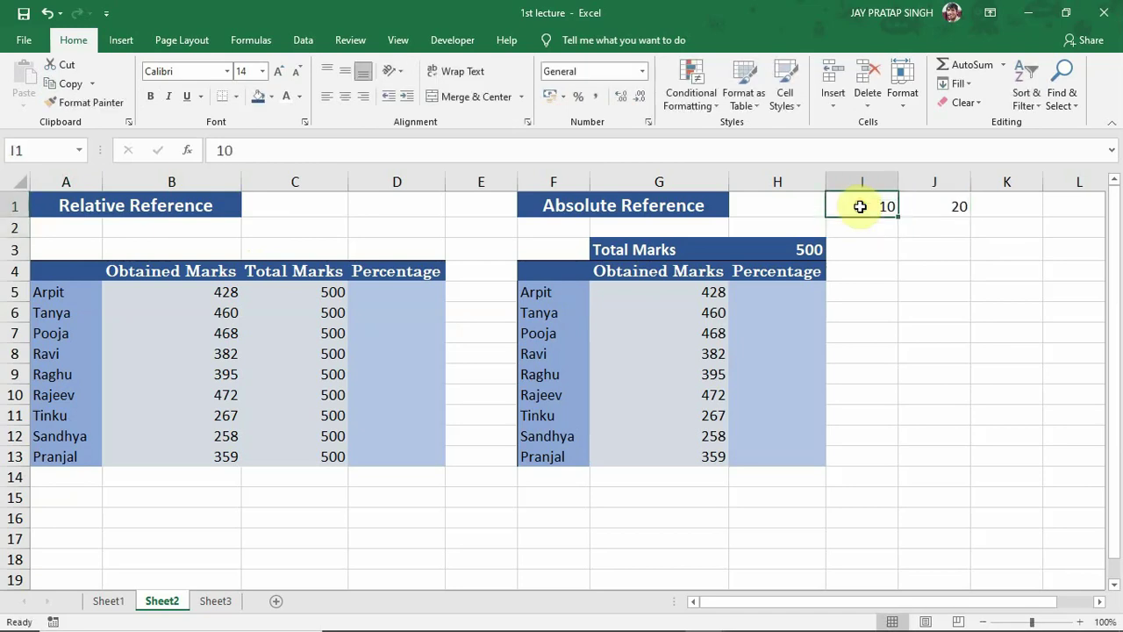
click(923, 207)
click(992, 207)
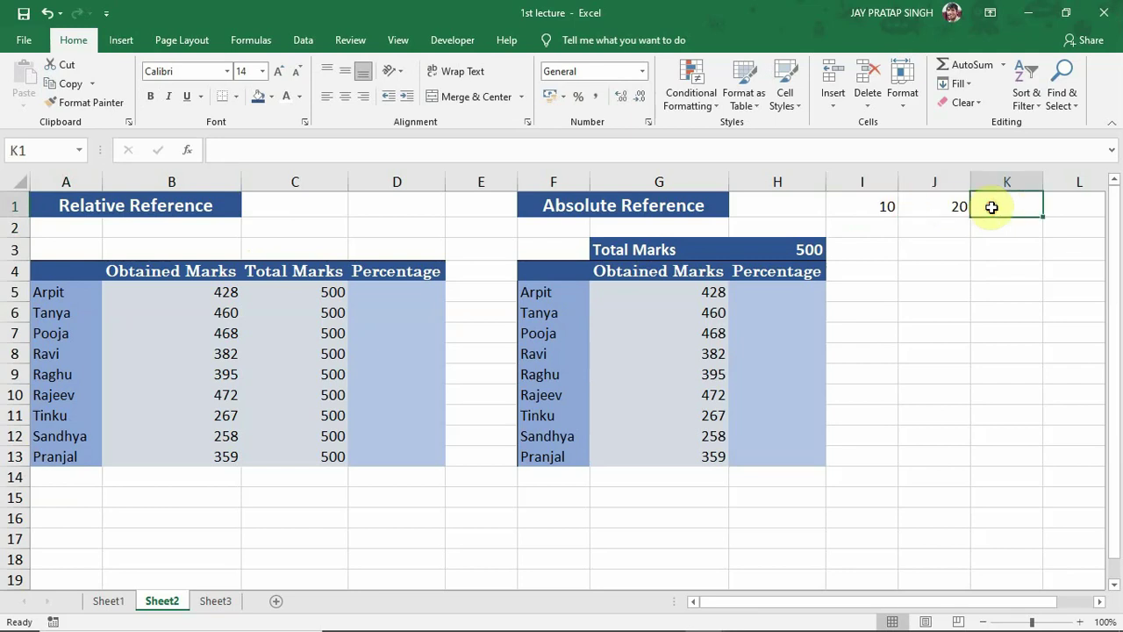
text(=10)
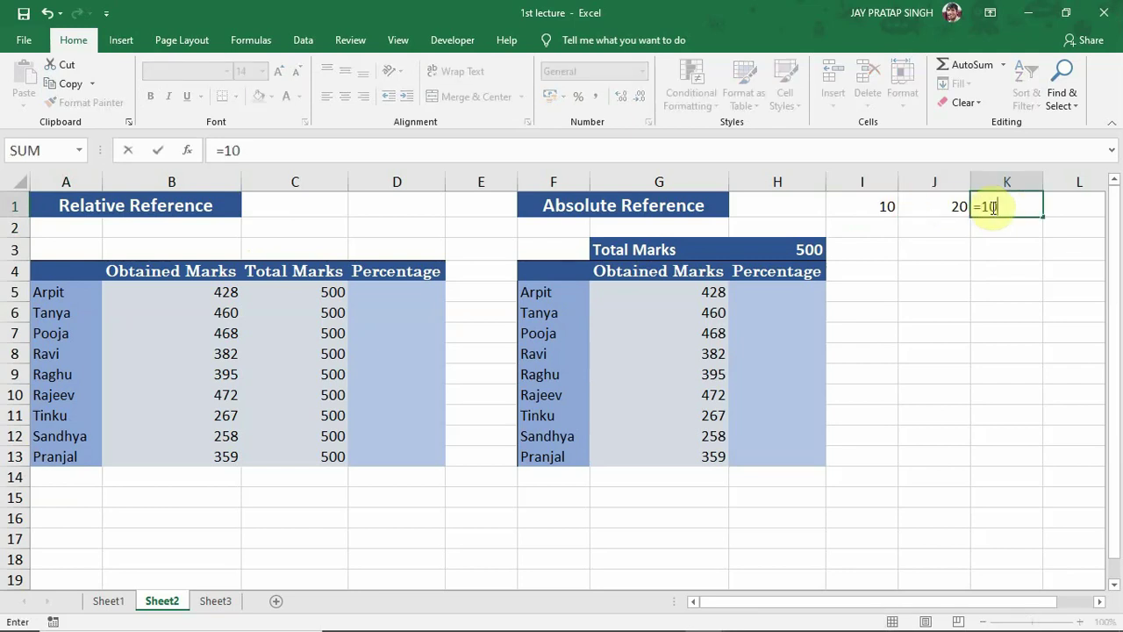
text(*20)
key(Return)
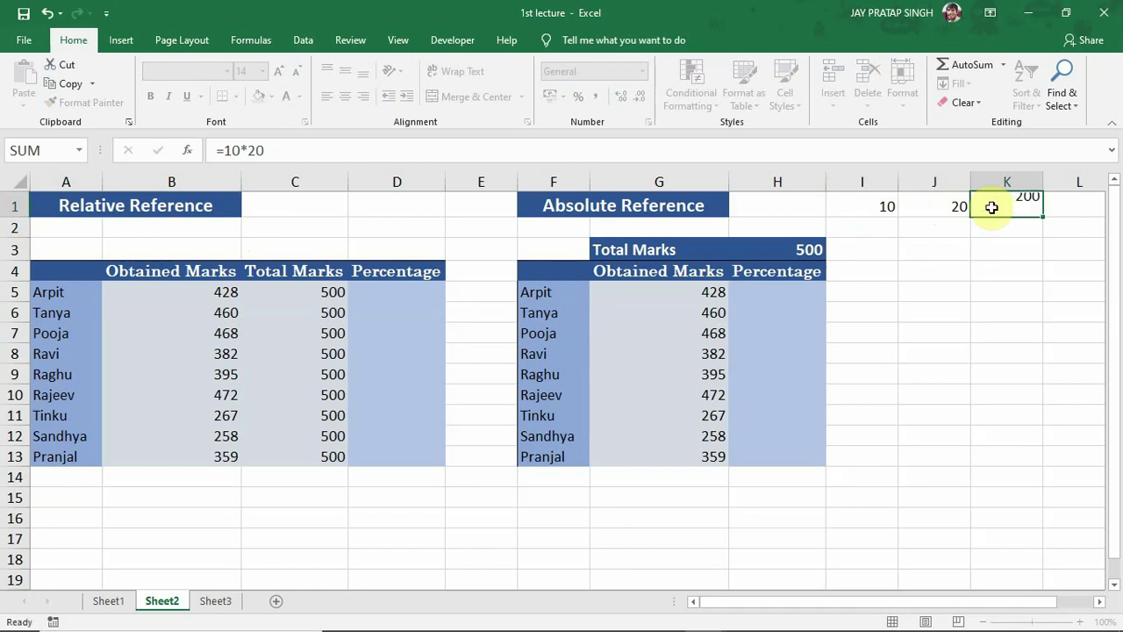
click(999, 208)
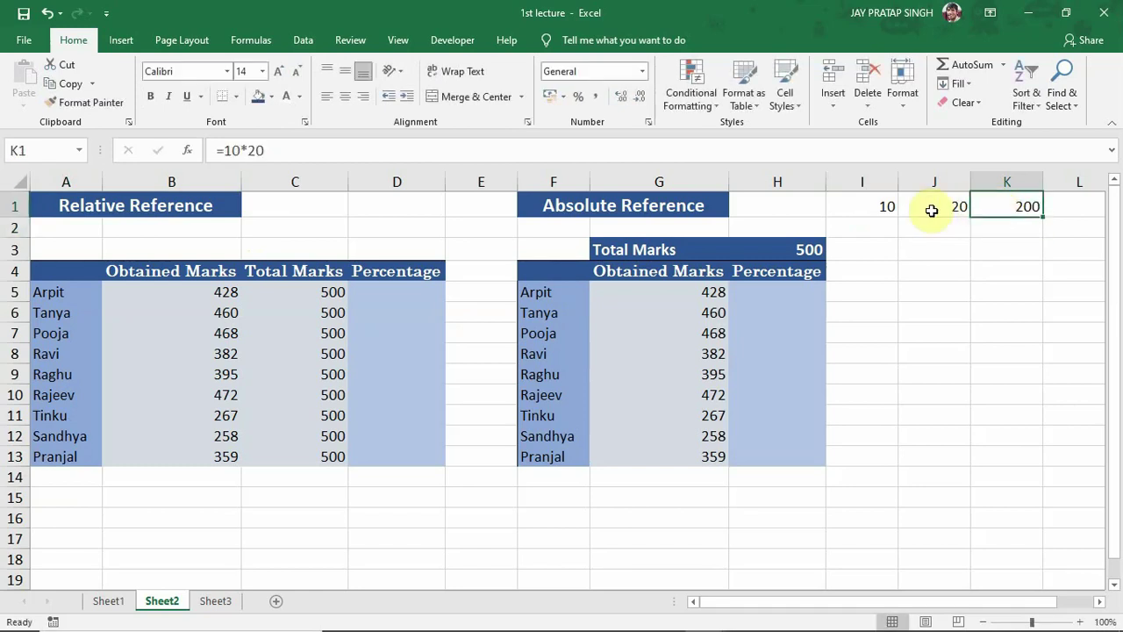
Step: Set cell I1 to 15 and check the product in K1
click(858, 205)
text(15)
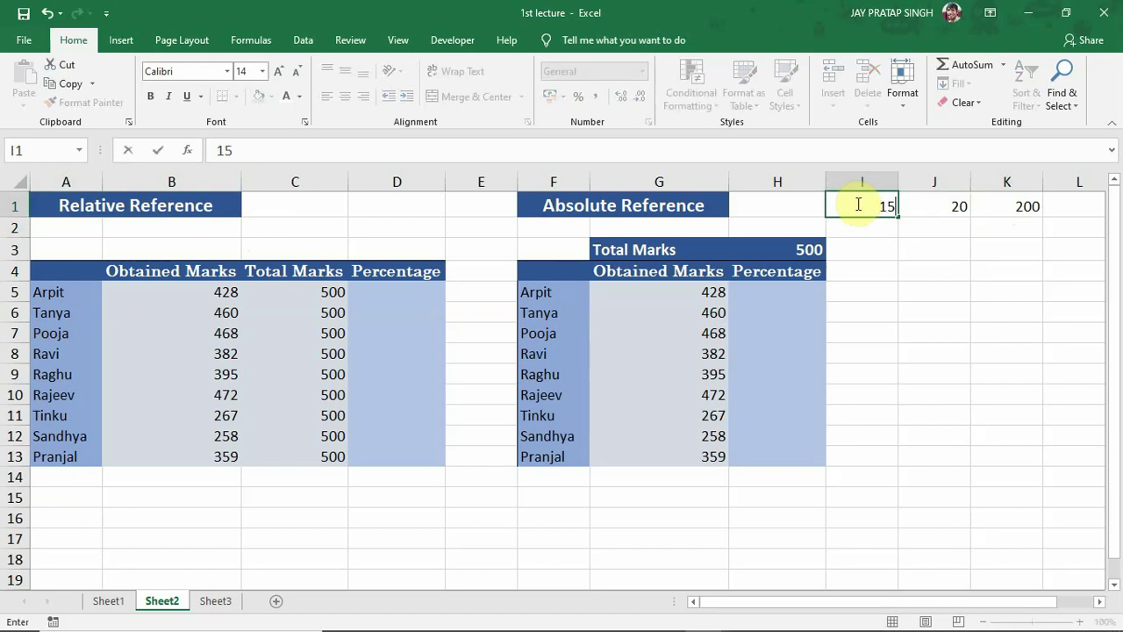
key(Return)
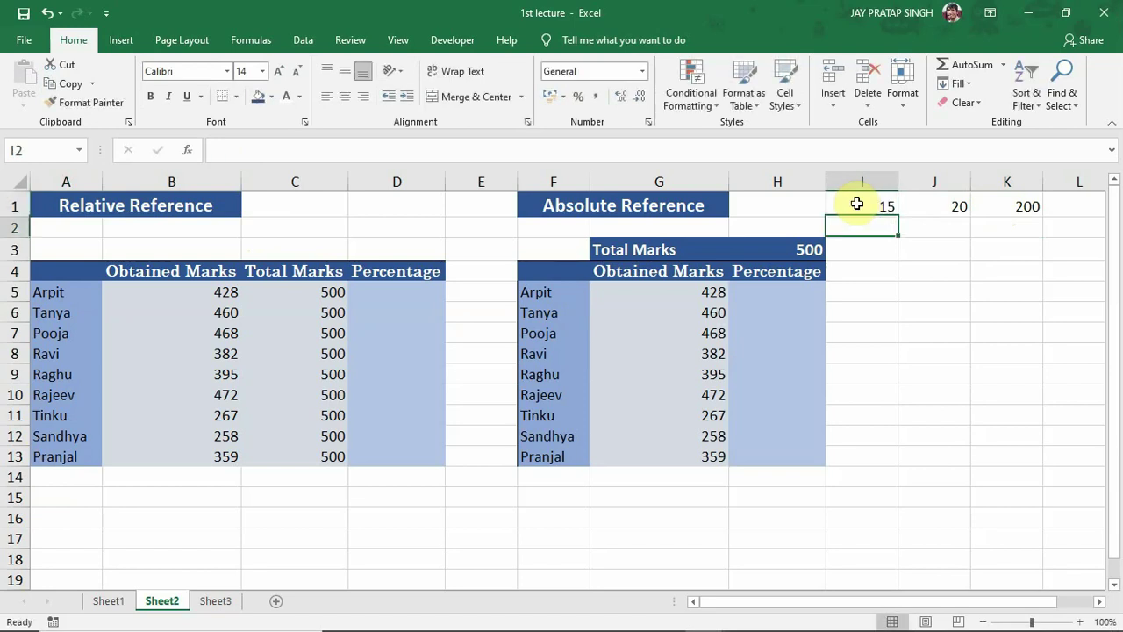
click(1002, 207)
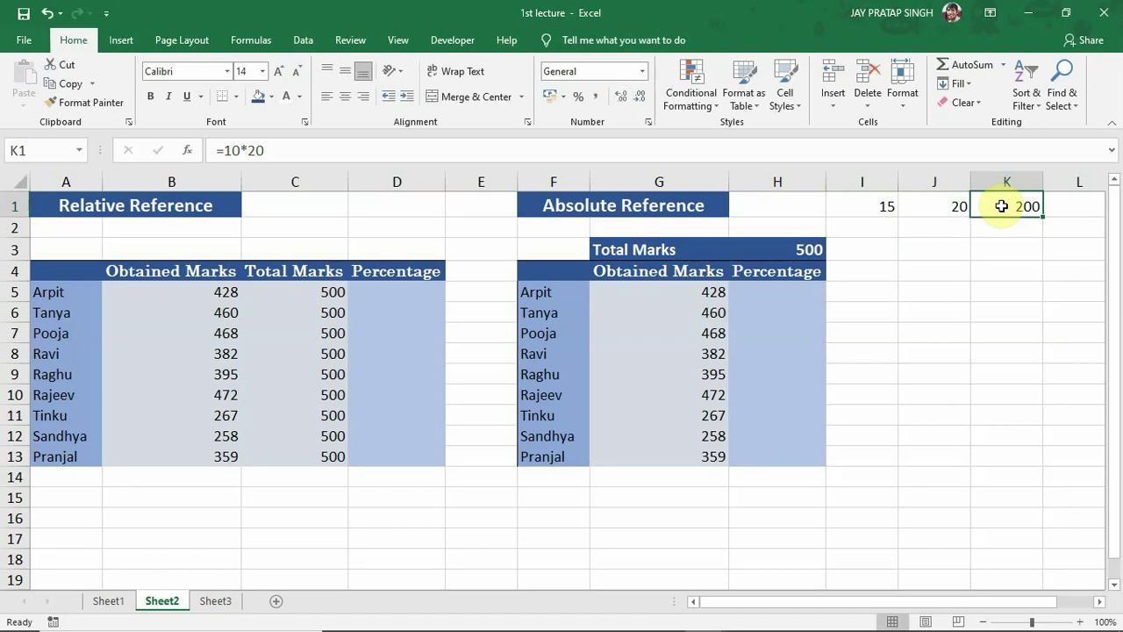
Step: Edit the formula in K1 to =15*20
double_click(1001, 206)
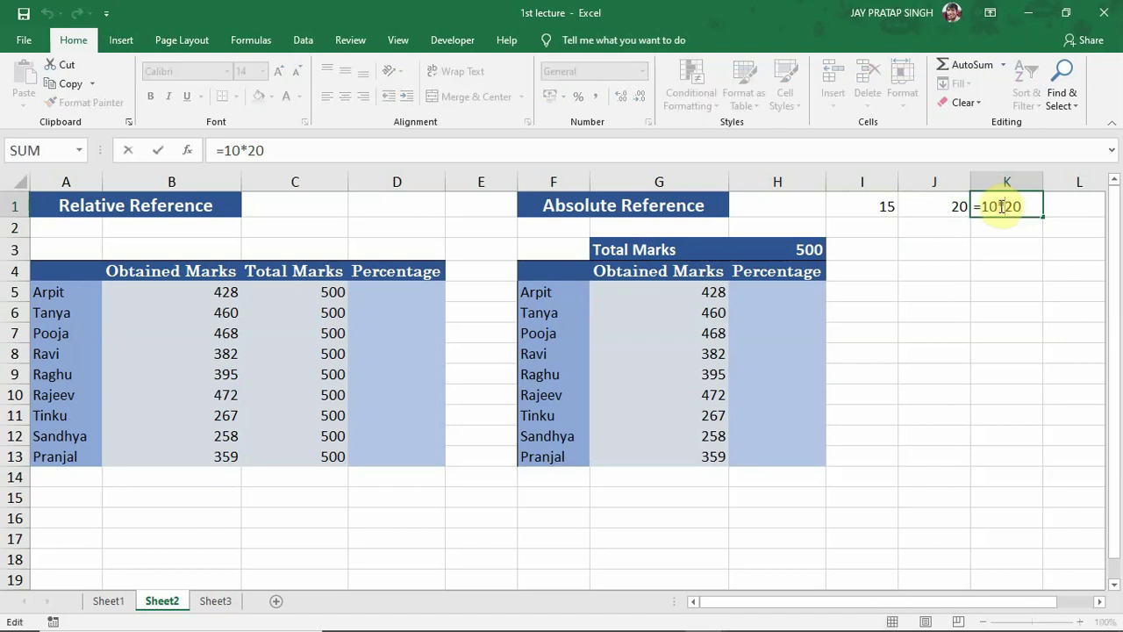
key(BackSpace)
text(5)
key(Return)
click(999, 207)
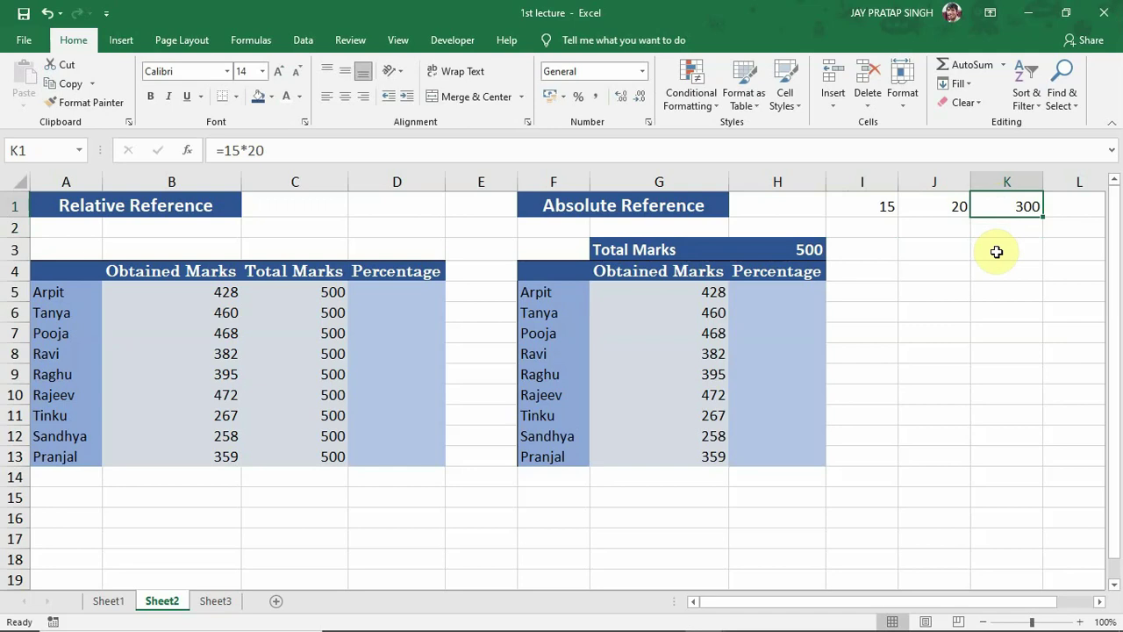
Step: Replace the constants in K1's formula with cell references so that it reads =I1*J1
double_click(989, 202)
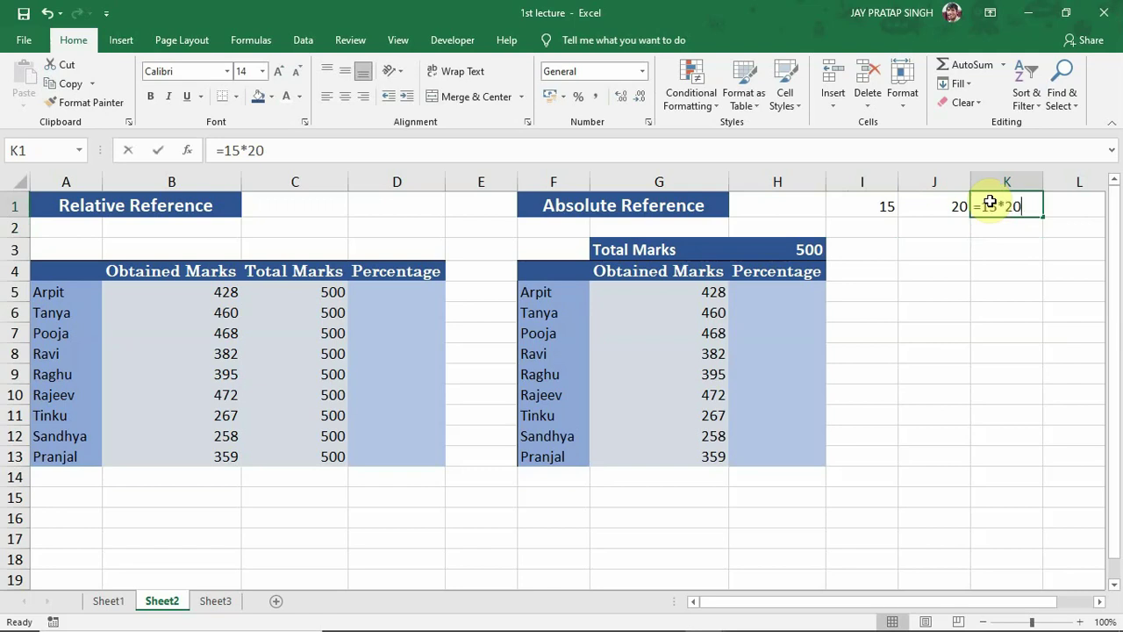
key(BackSpace)
key(BackSpace)
key(BackSpace)
key(BackSpace)
key(BackSpace)
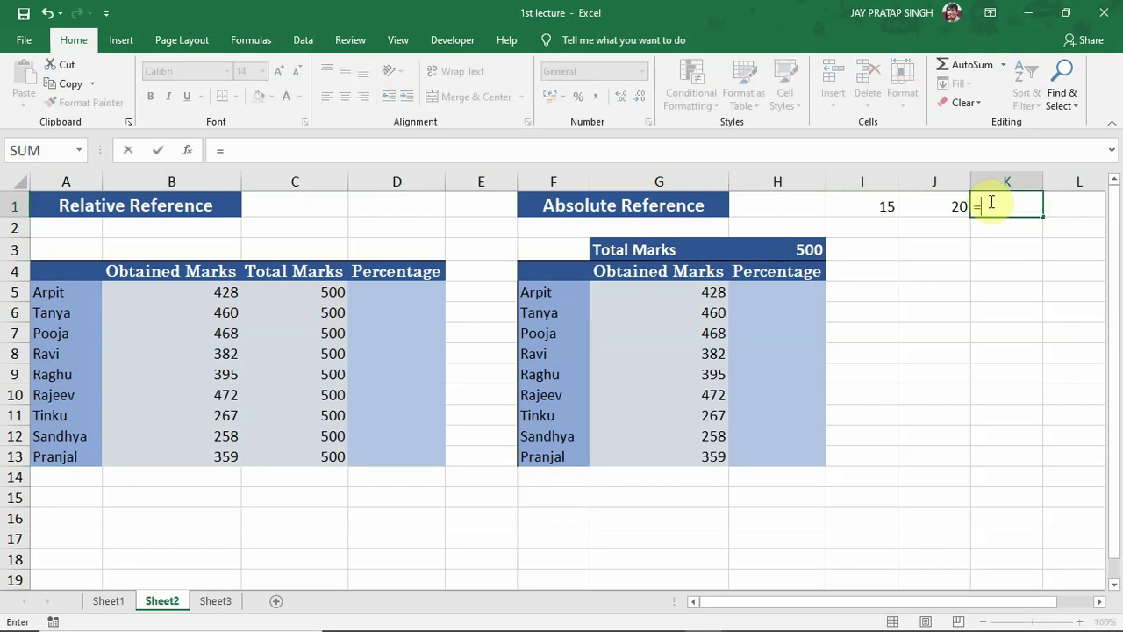
click(867, 209)
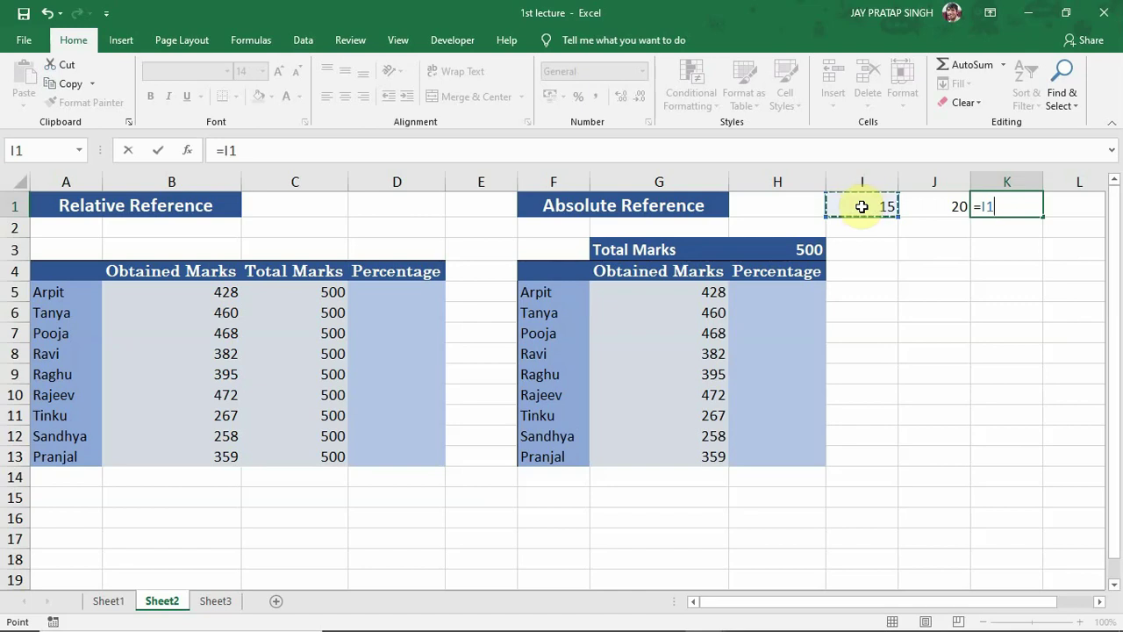
text(*)
click(933, 206)
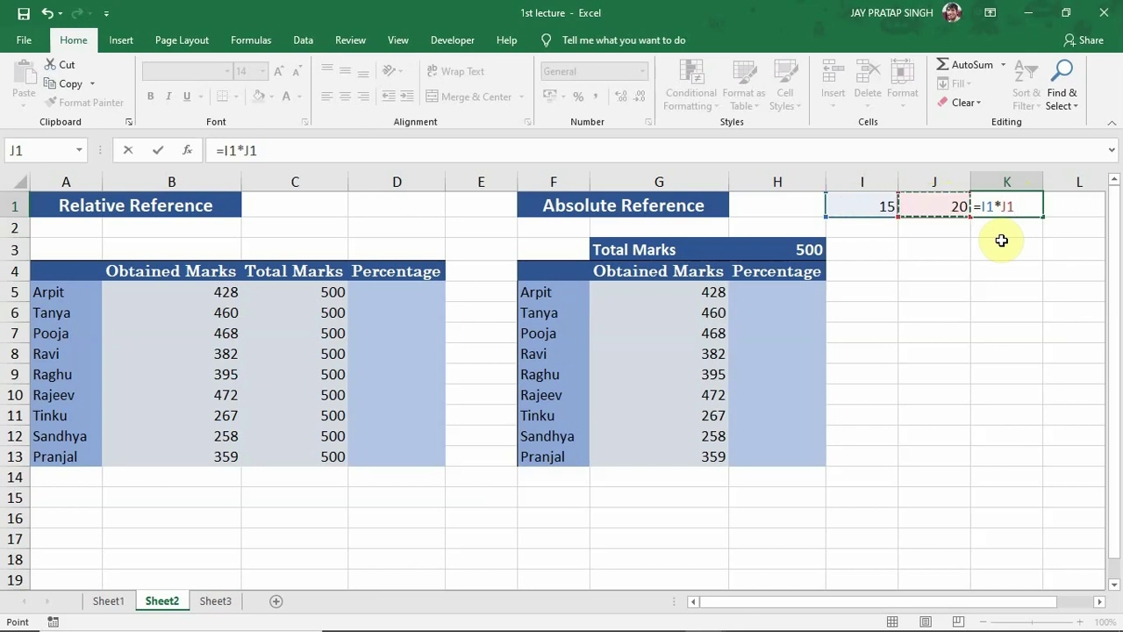
key(Return)
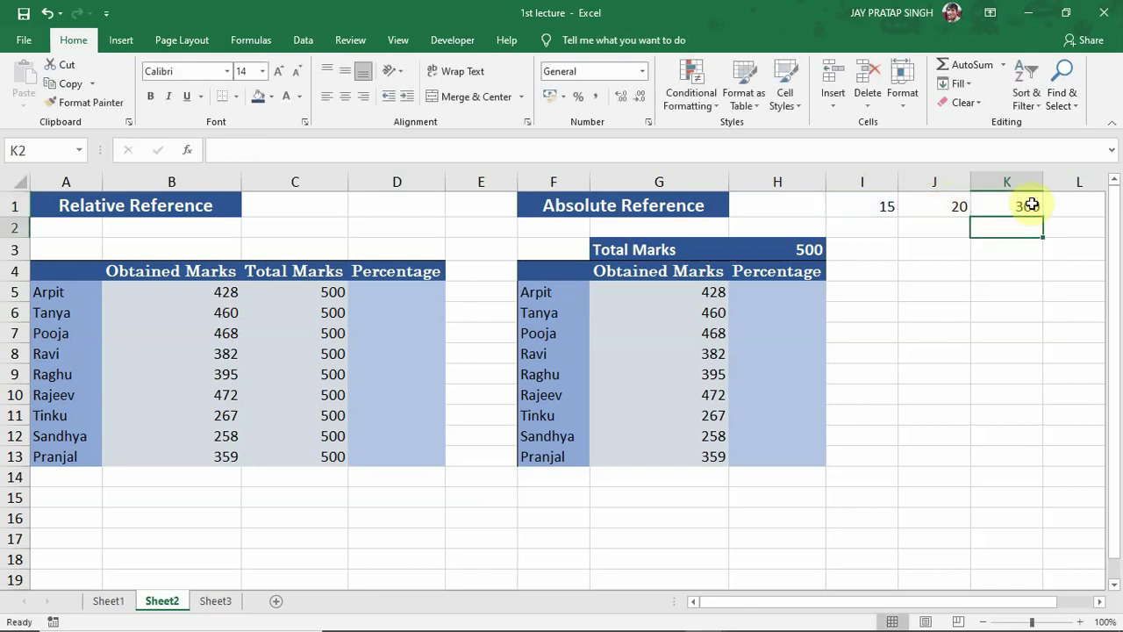
click(1000, 206)
Step: Set I1 to 10 and J1 to 5, checking the product in K1 after each change
click(869, 207)
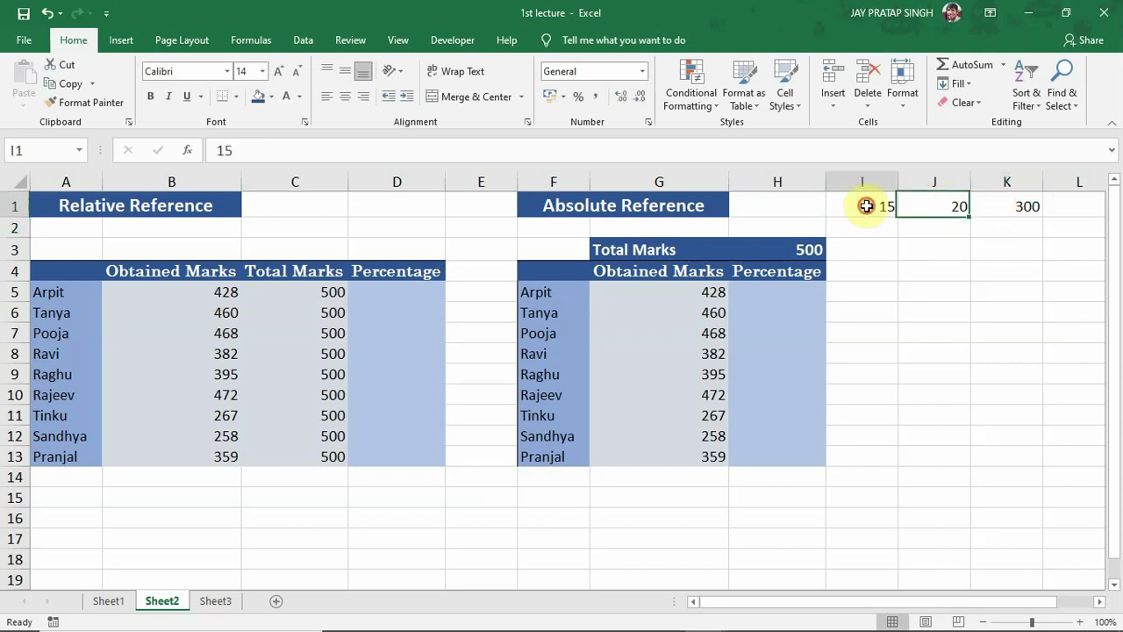
text(10)
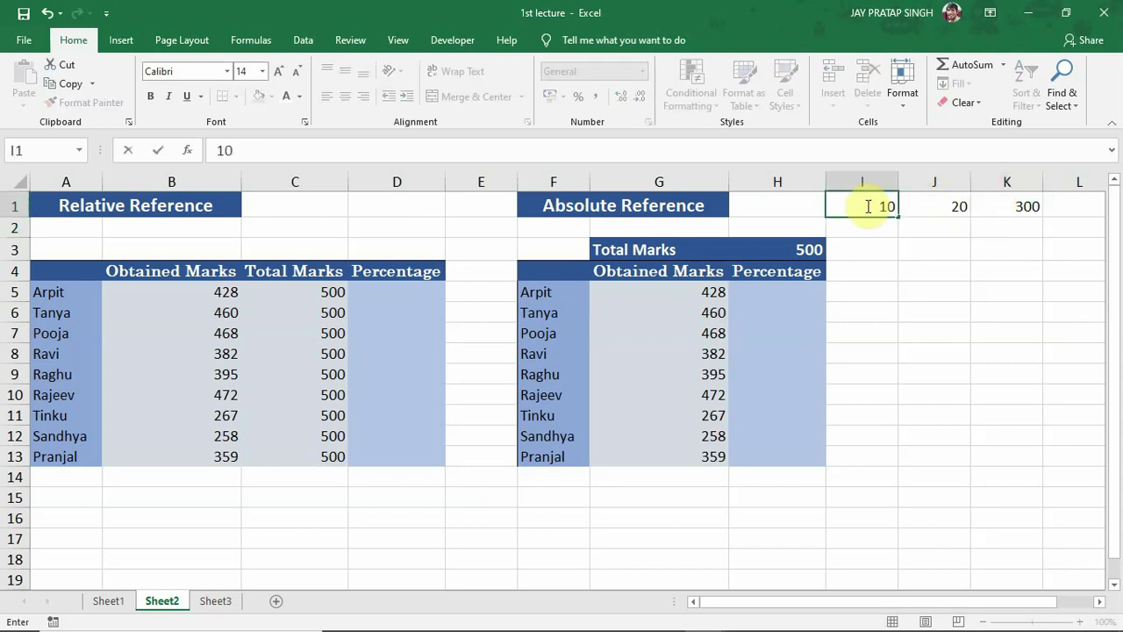
key(Return)
click(989, 206)
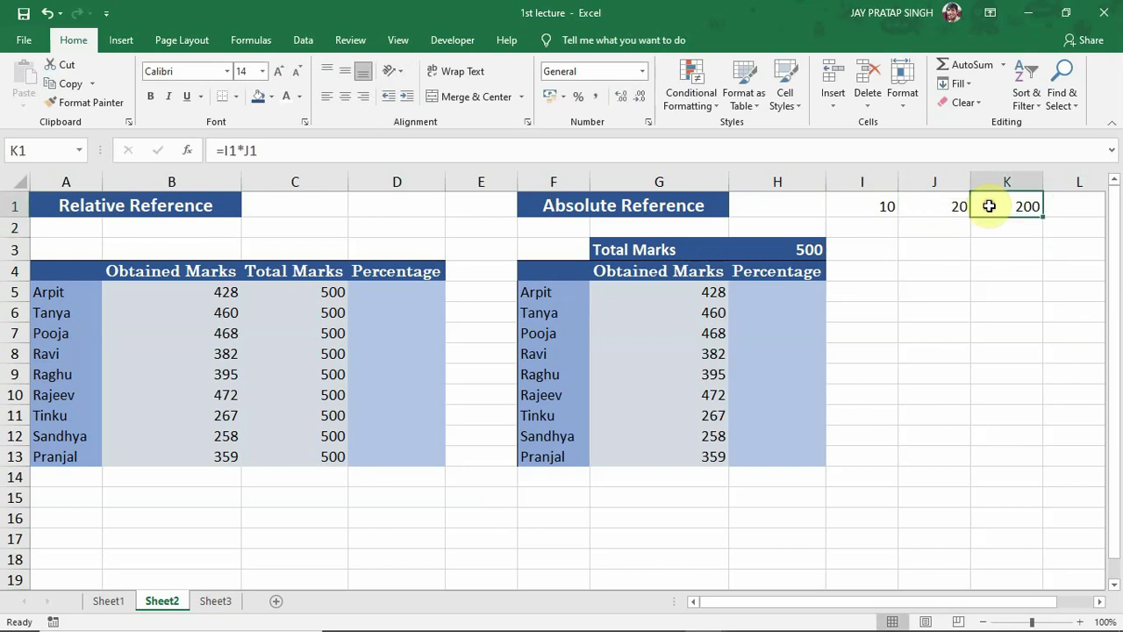
click(951, 207)
text(5)
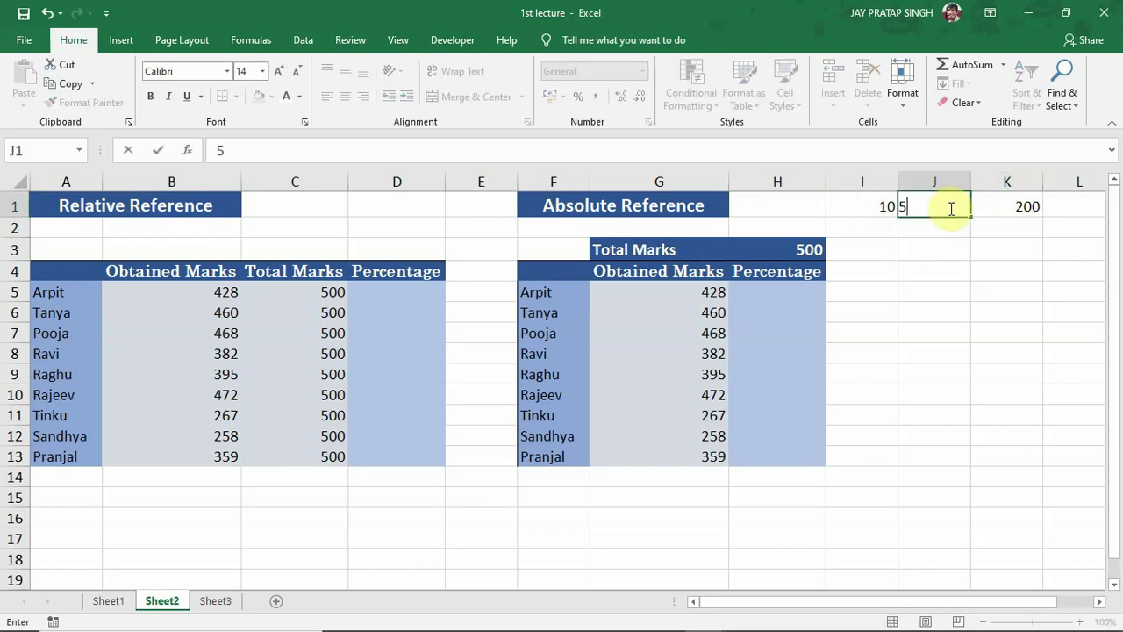
key(Return)
click(989, 203)
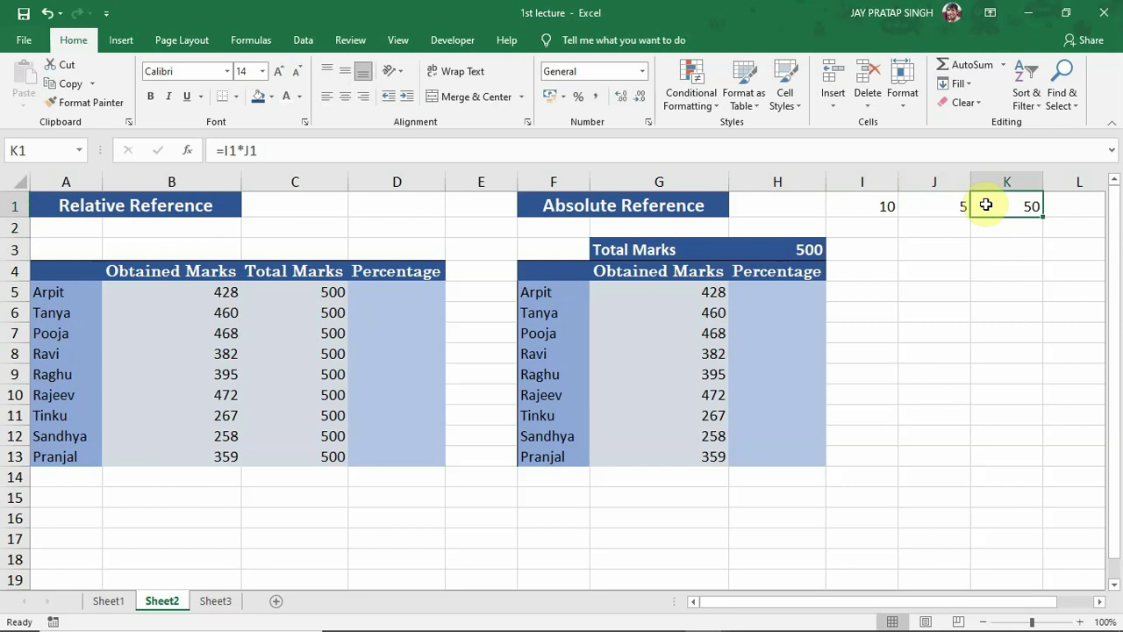
click(892, 204)
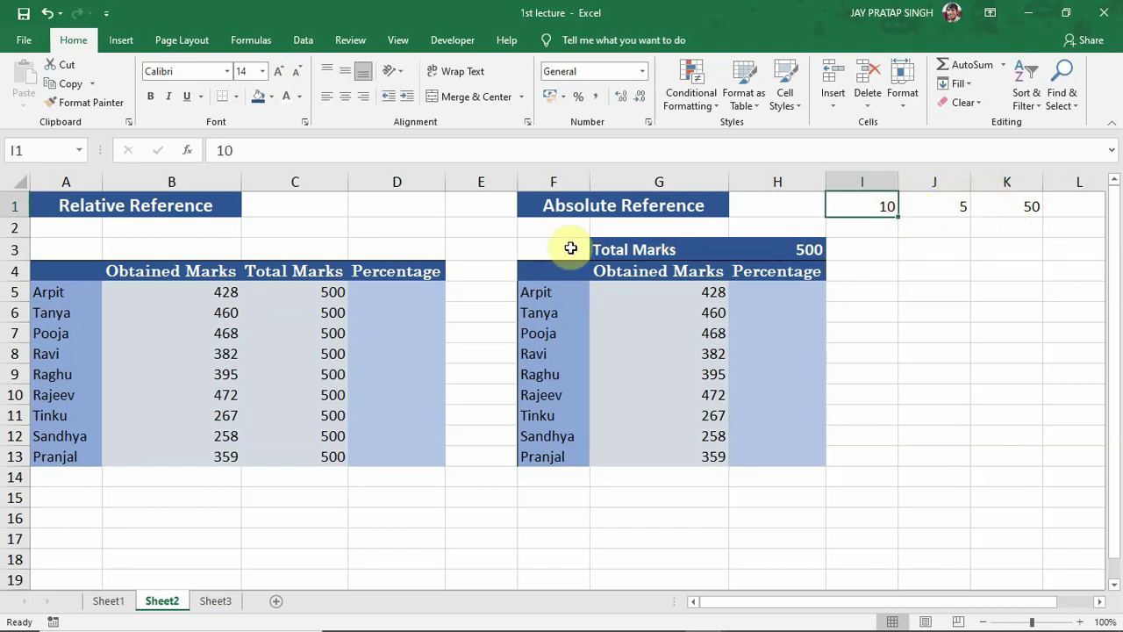
Step: Examine the names, Obtained Marks, Total Marks and Percentage columns of the Relative Reference table
click(79, 293)
drag(79, 292, 78, 454)
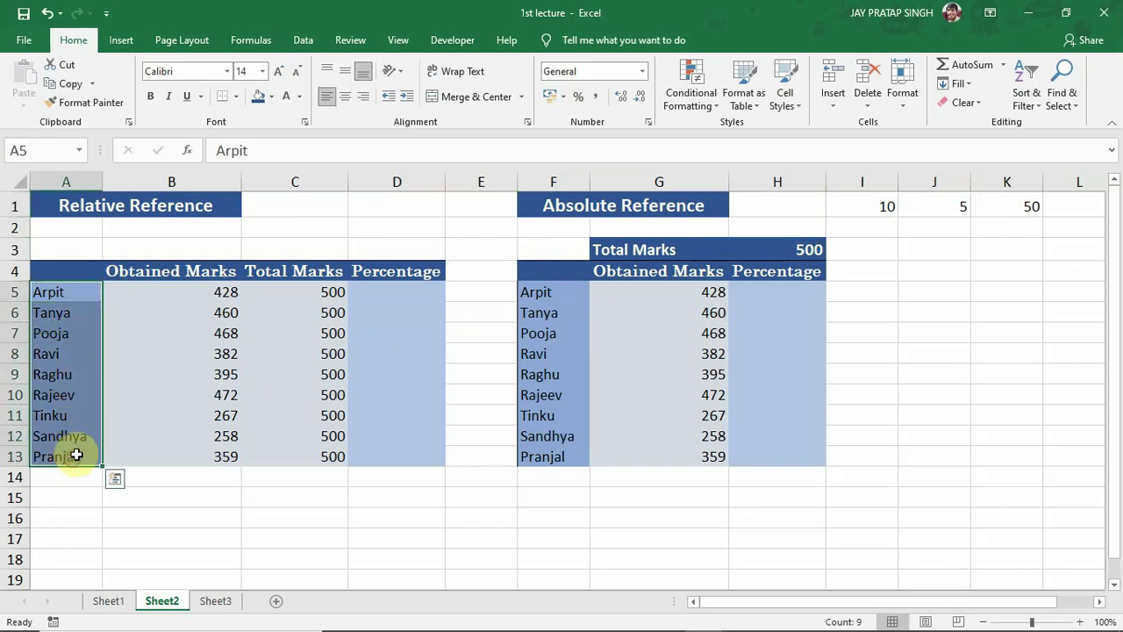
click(193, 286)
drag(193, 286, 191, 451)
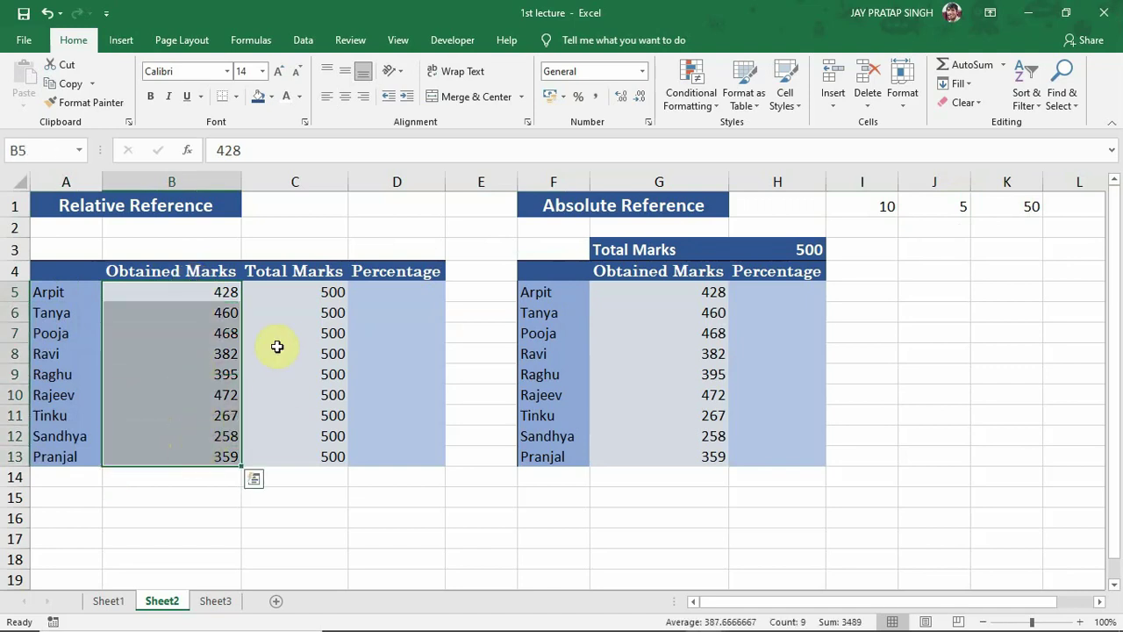
drag(282, 286, 299, 450)
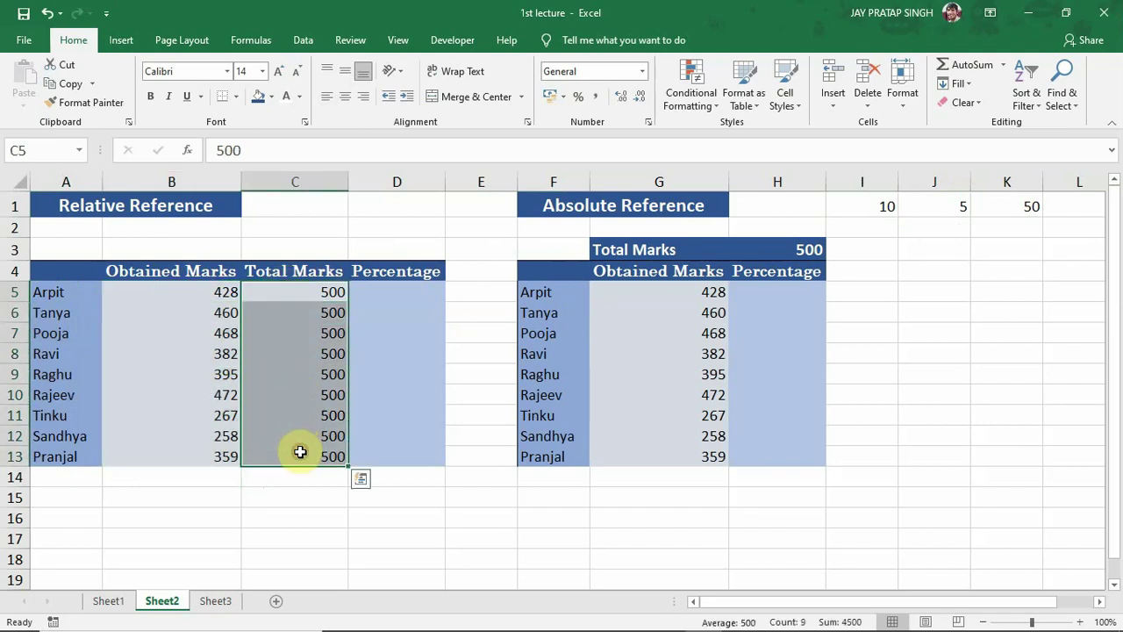
click(405, 292)
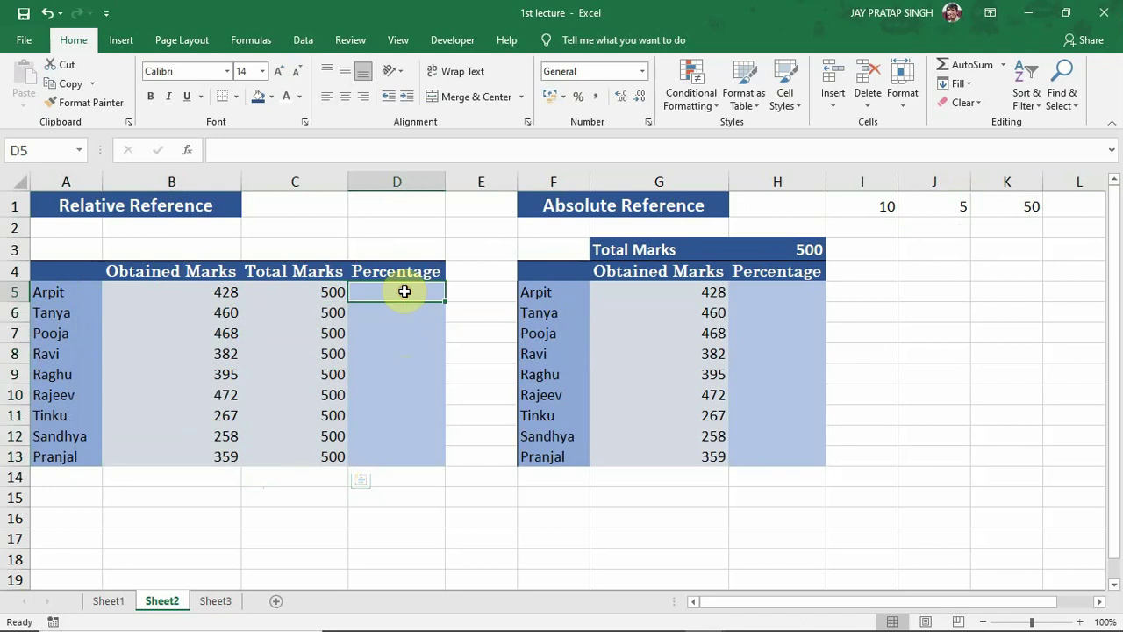
drag(404, 292, 394, 401)
click(394, 407)
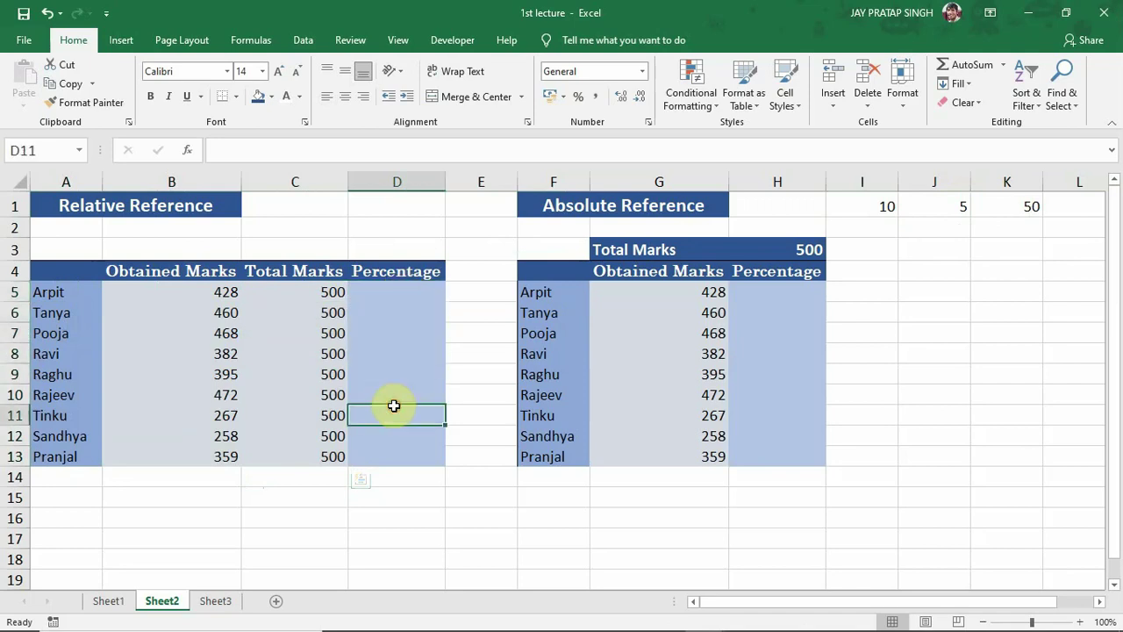
click(398, 293)
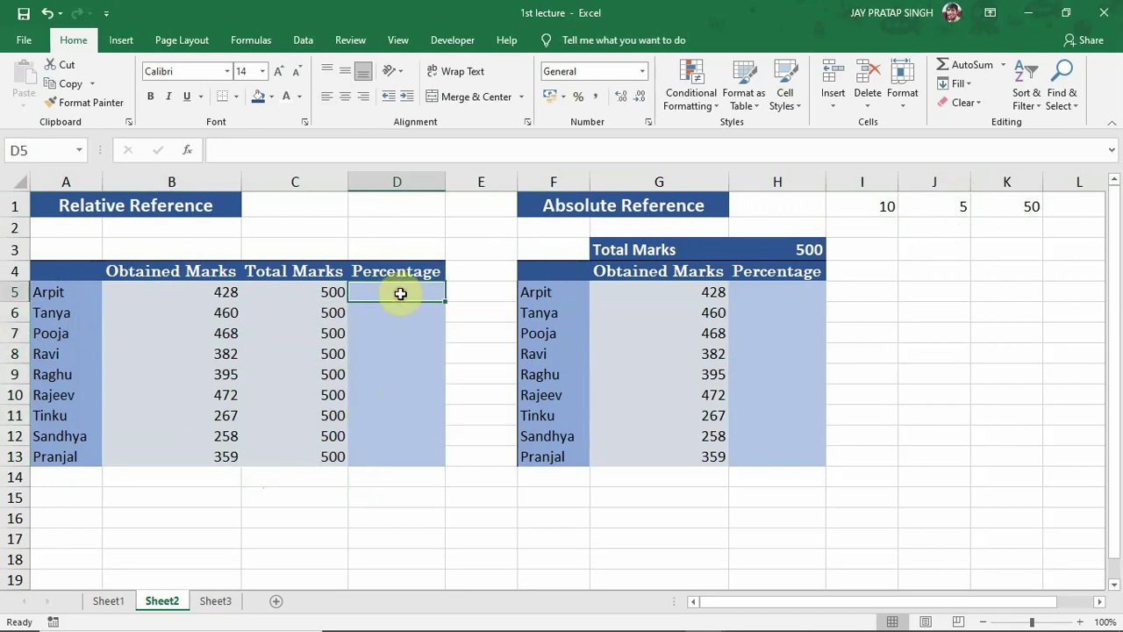
click(405, 181)
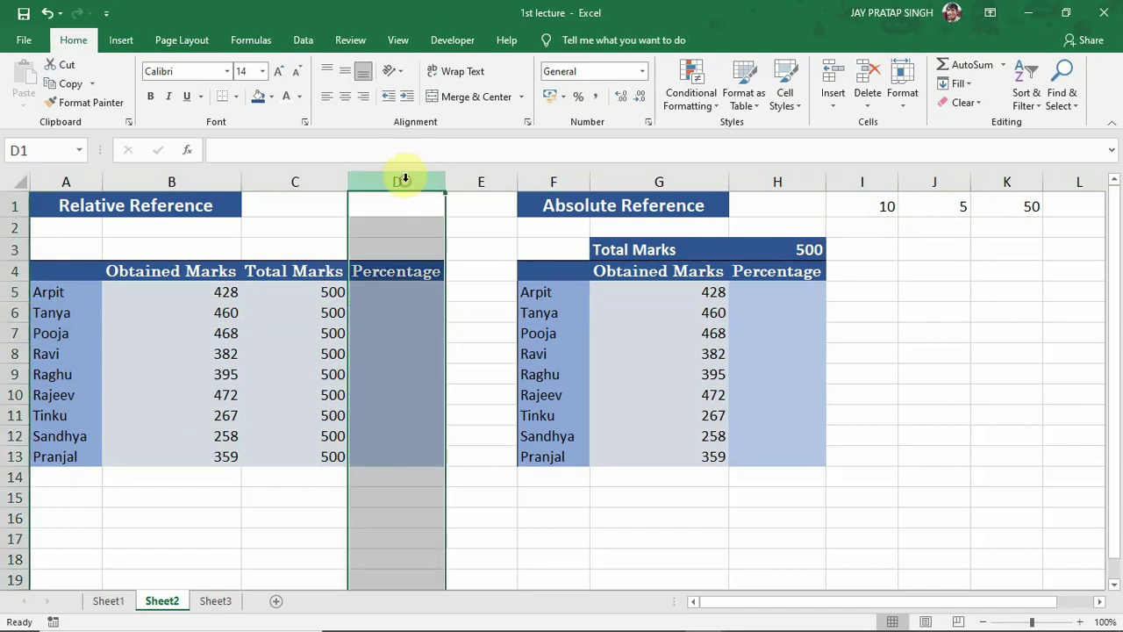
Step: Enter the formula =B5/C5*100 in D5 to calculate the first student's percentage
click(397, 289)
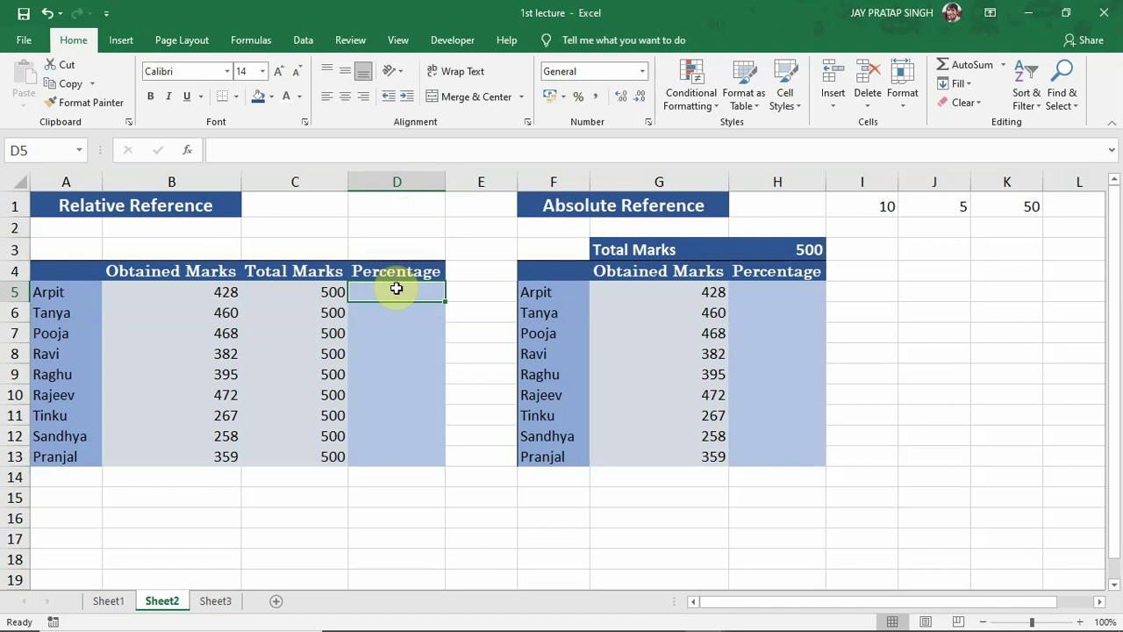
text(=)
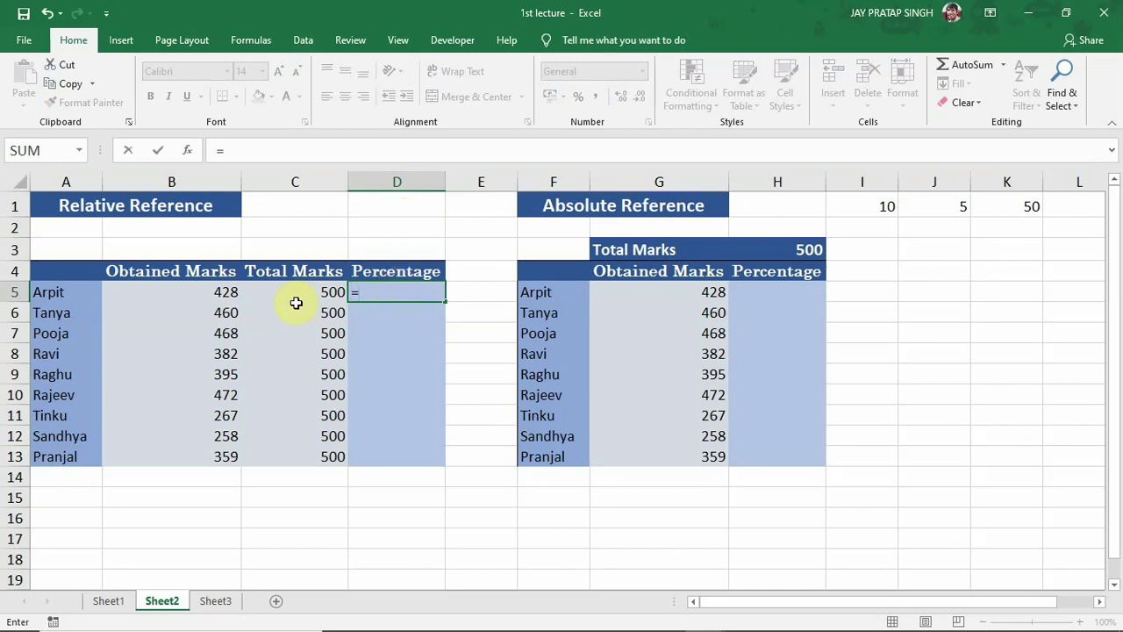
click(195, 294)
text(/)
click(272, 291)
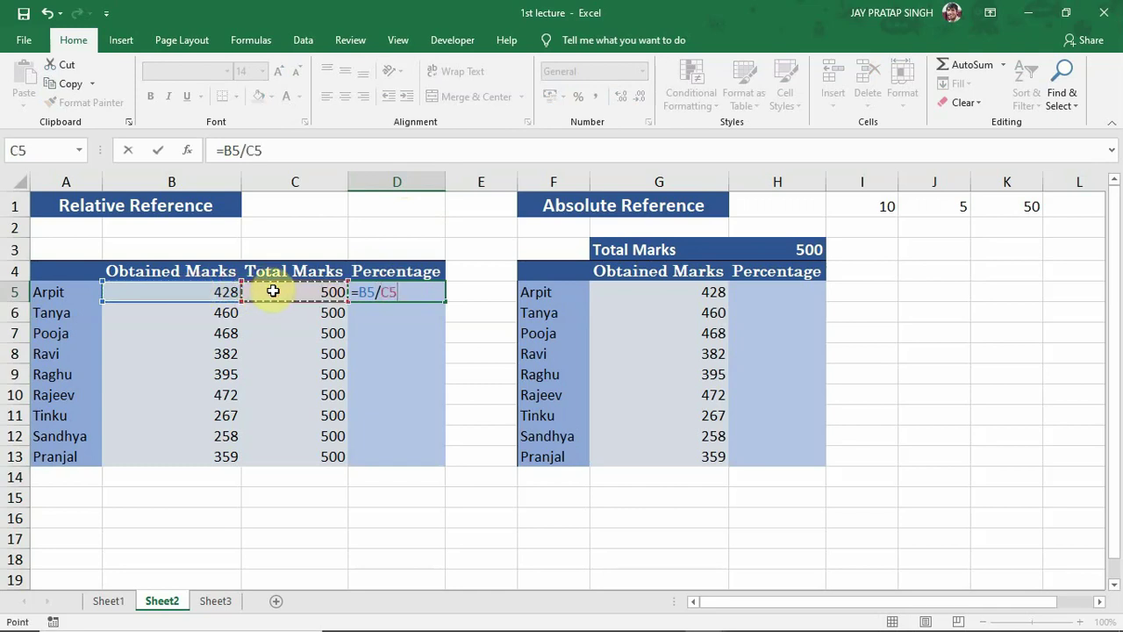
text(*100)
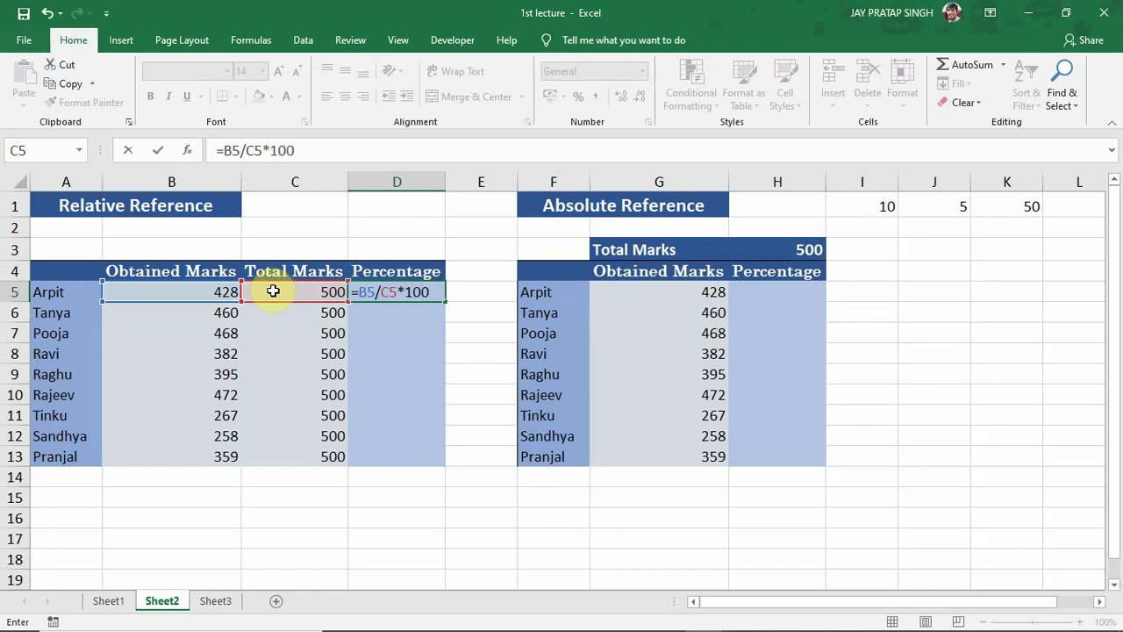
key(Return)
Step: Fill the D5 percentage formula down through D13 for the remaining students
click(410, 291)
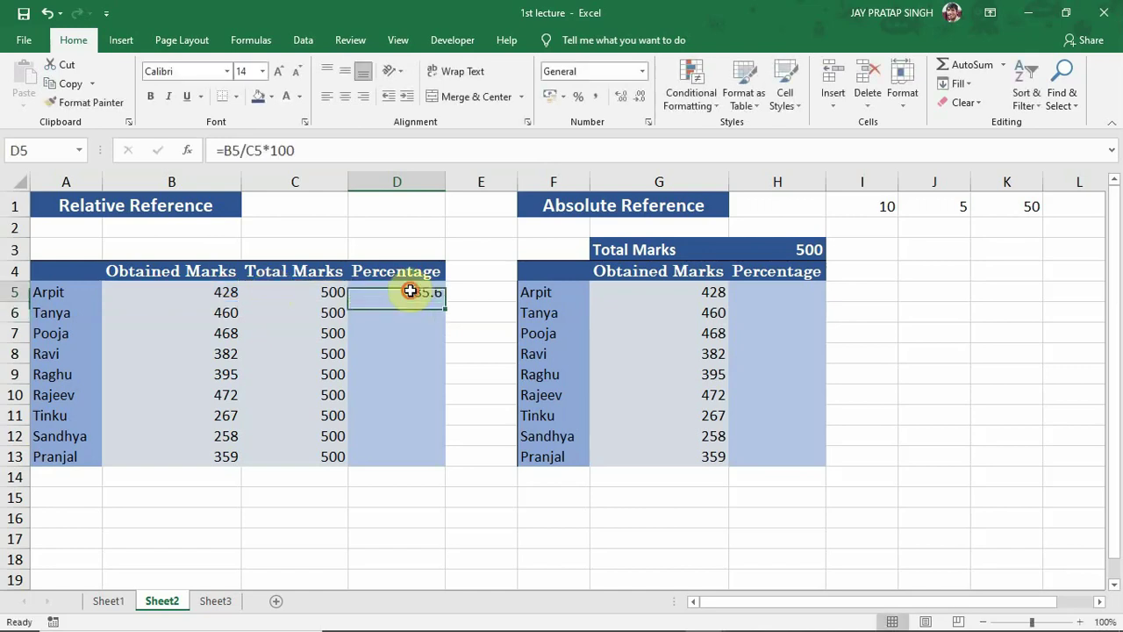
drag(444, 303, 444, 463)
click(394, 294)
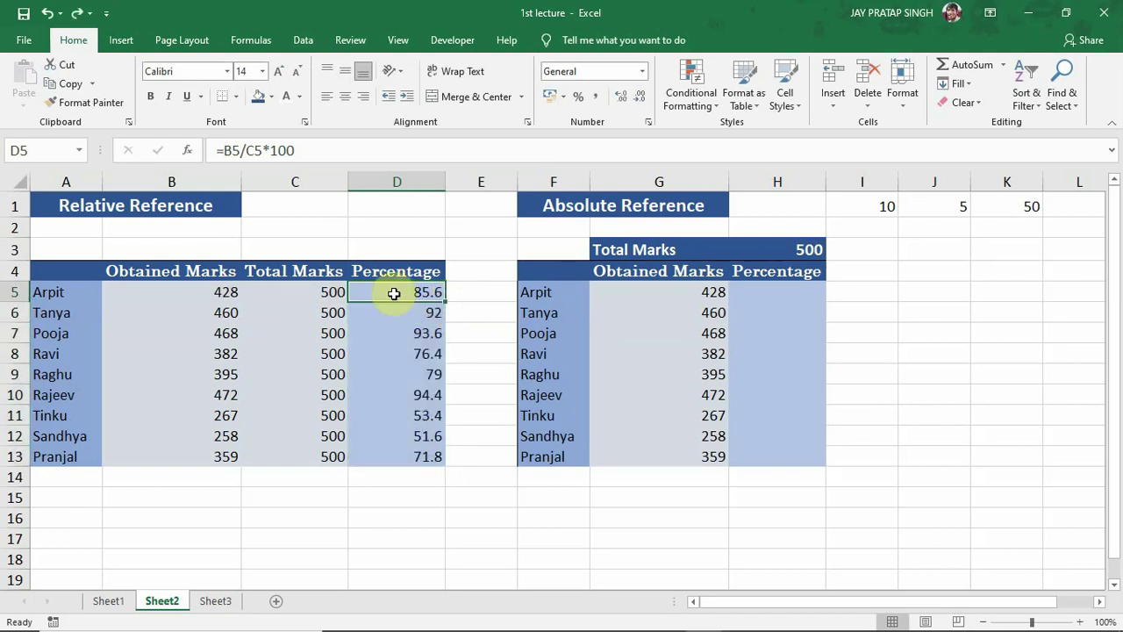
drag(394, 294, 397, 455)
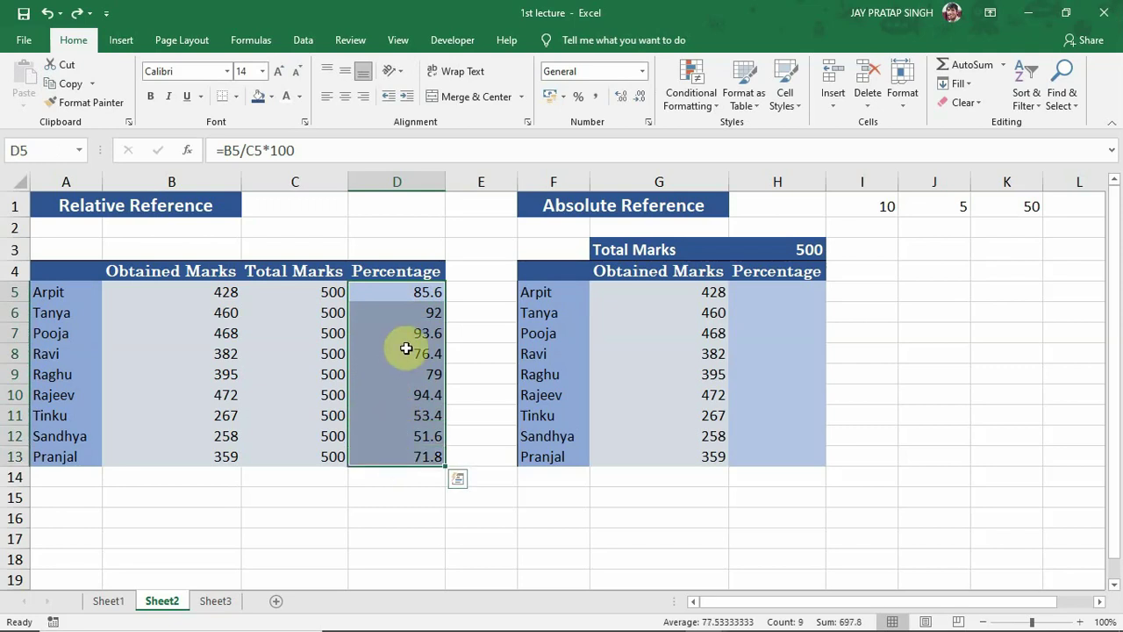
click(403, 297)
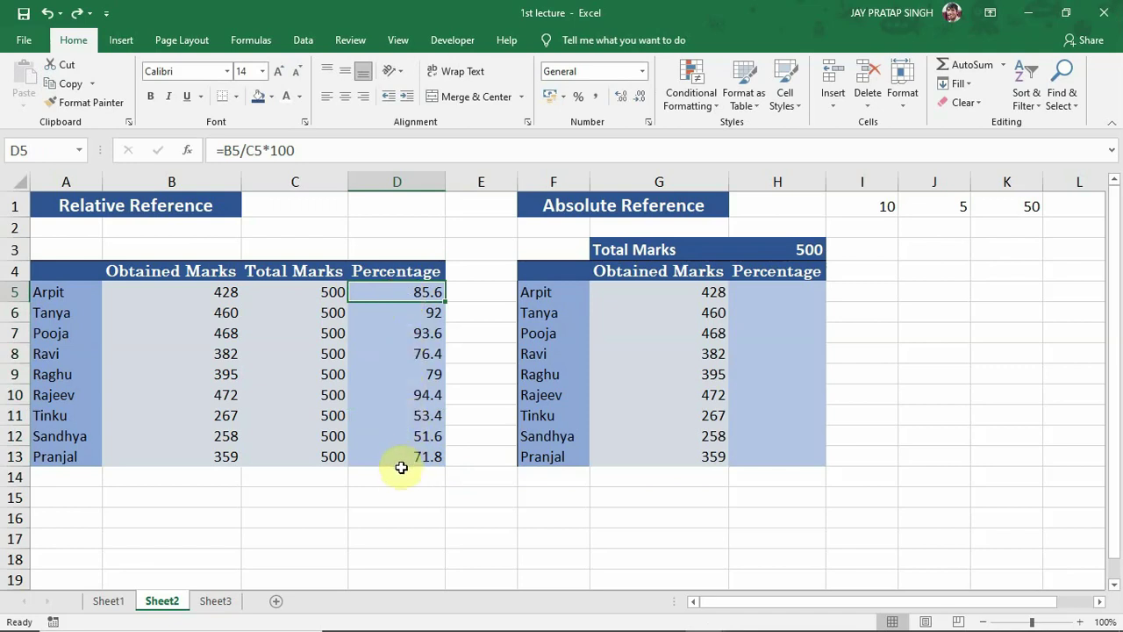
Step: Compare the cell references in the percentage formulas of D5 and D6
double_click(405, 294)
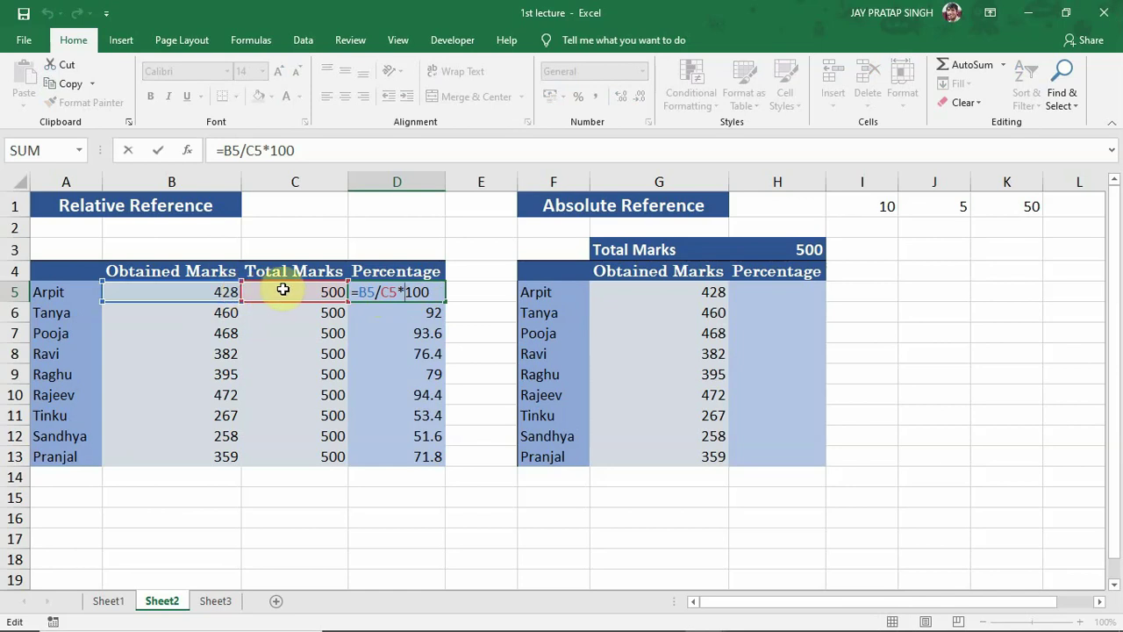
key(Return)
double_click(391, 311)
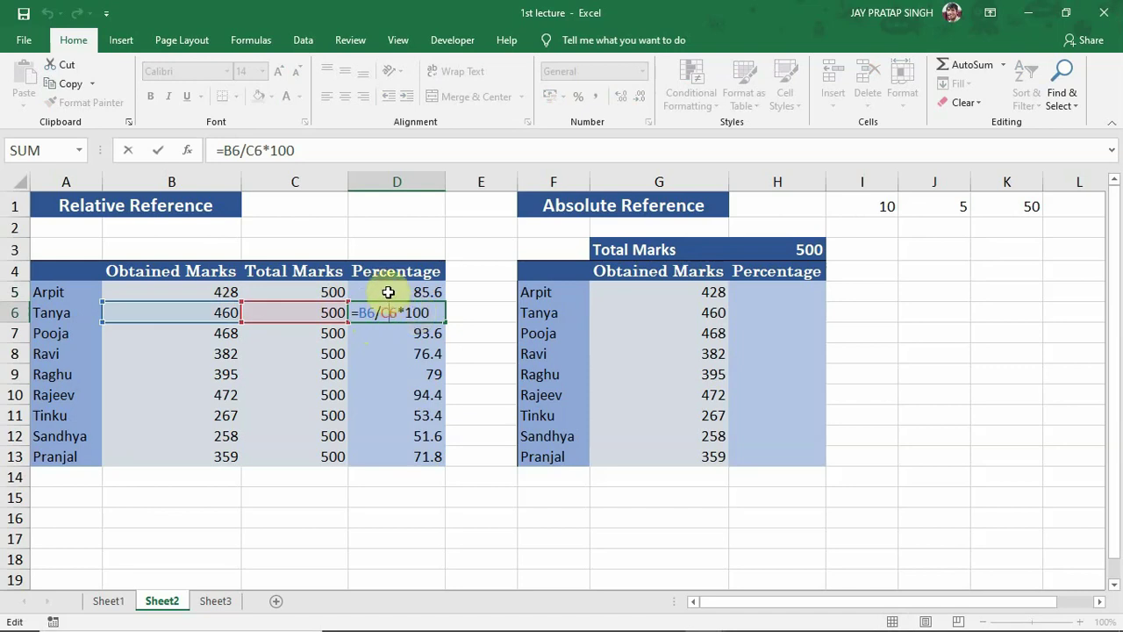
click(389, 293)
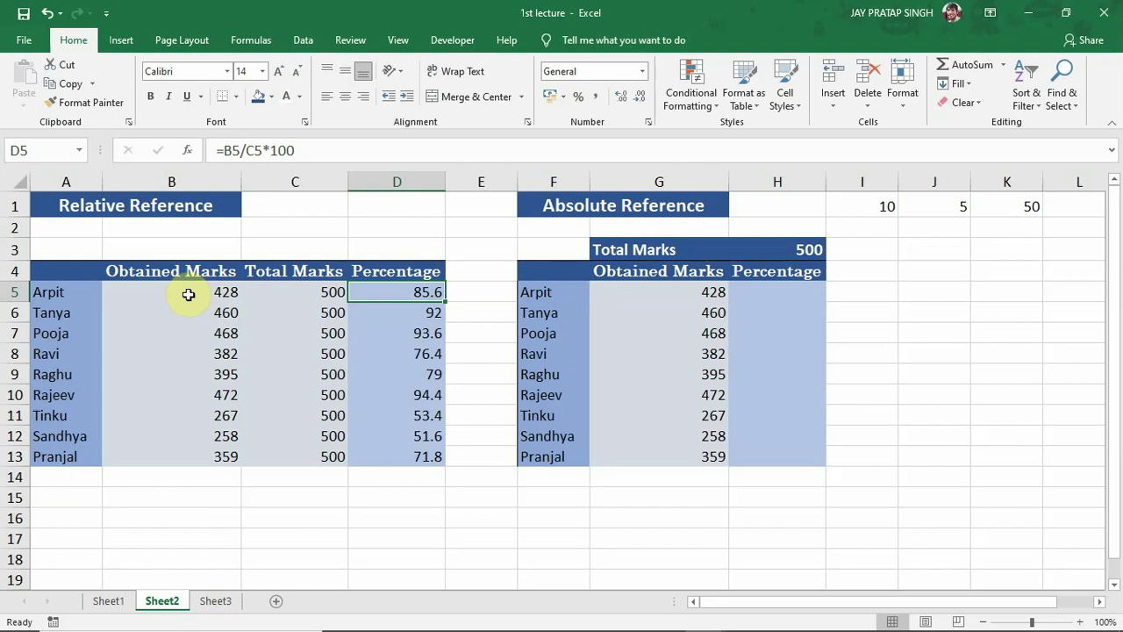
double_click(363, 290)
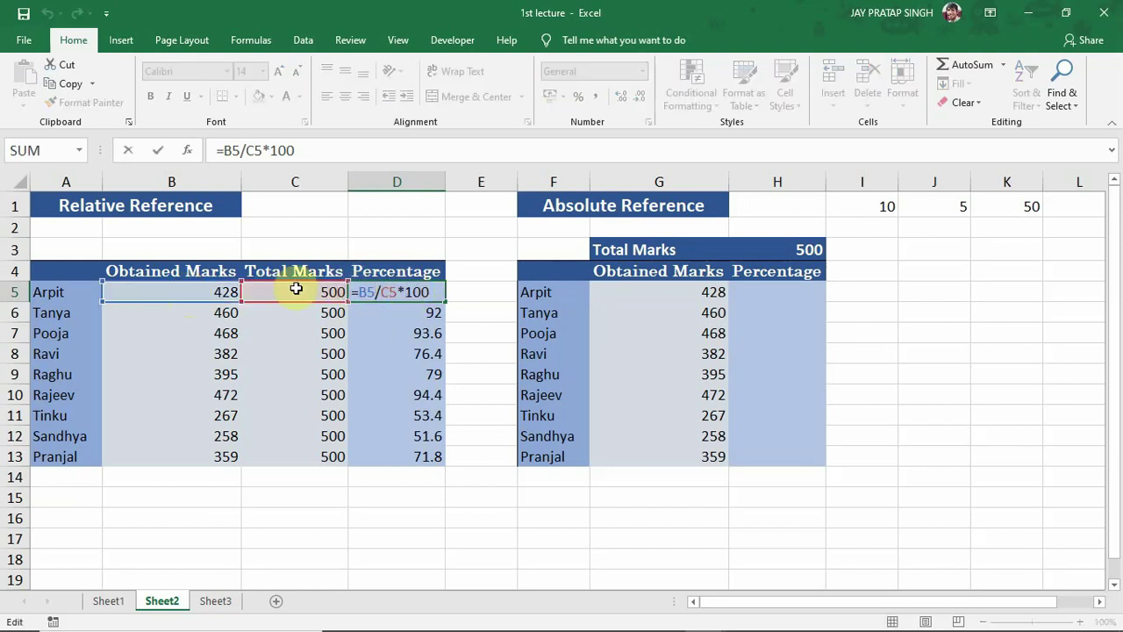
key(Return)
double_click(406, 312)
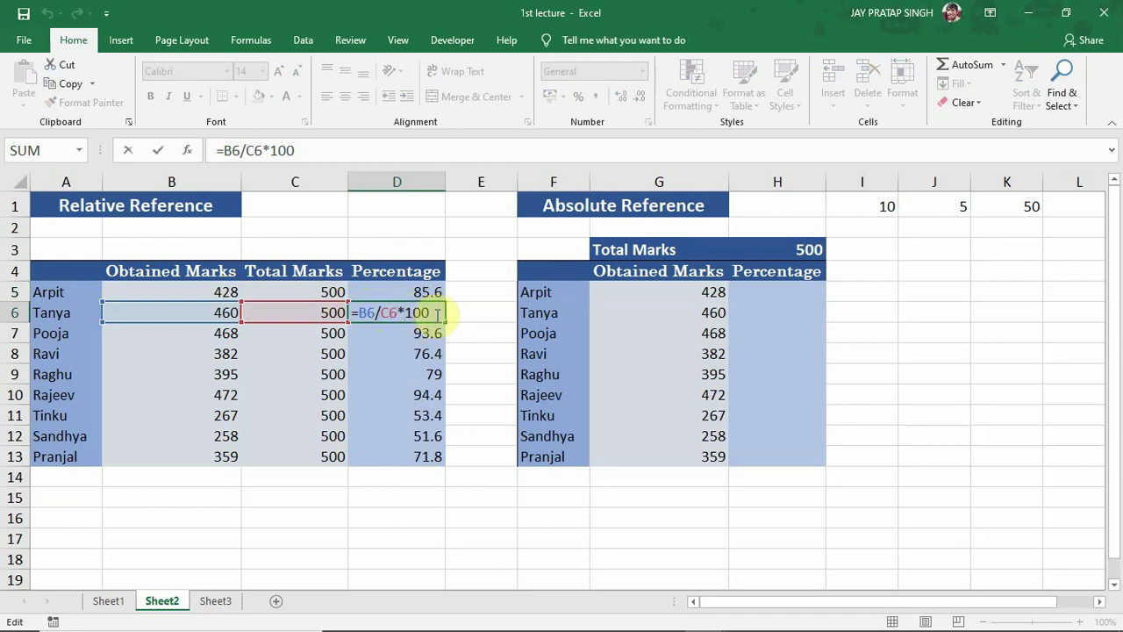
key(Return)
Step: Examine which cells the percentage formulas in D7, D8 and D13 refer to
double_click(406, 338)
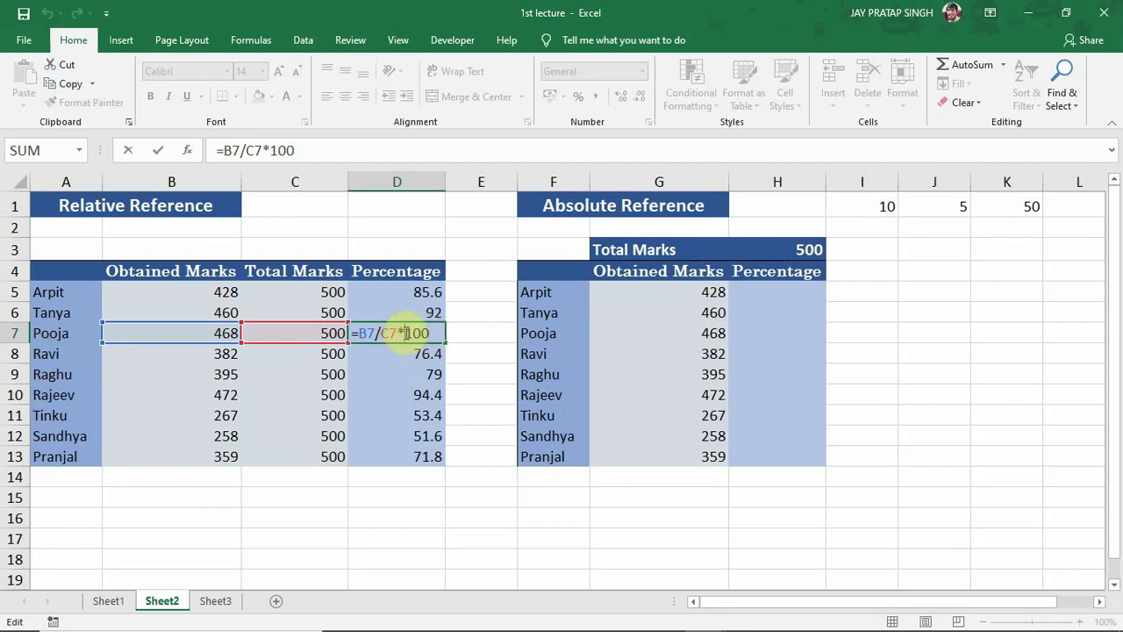
key(Return)
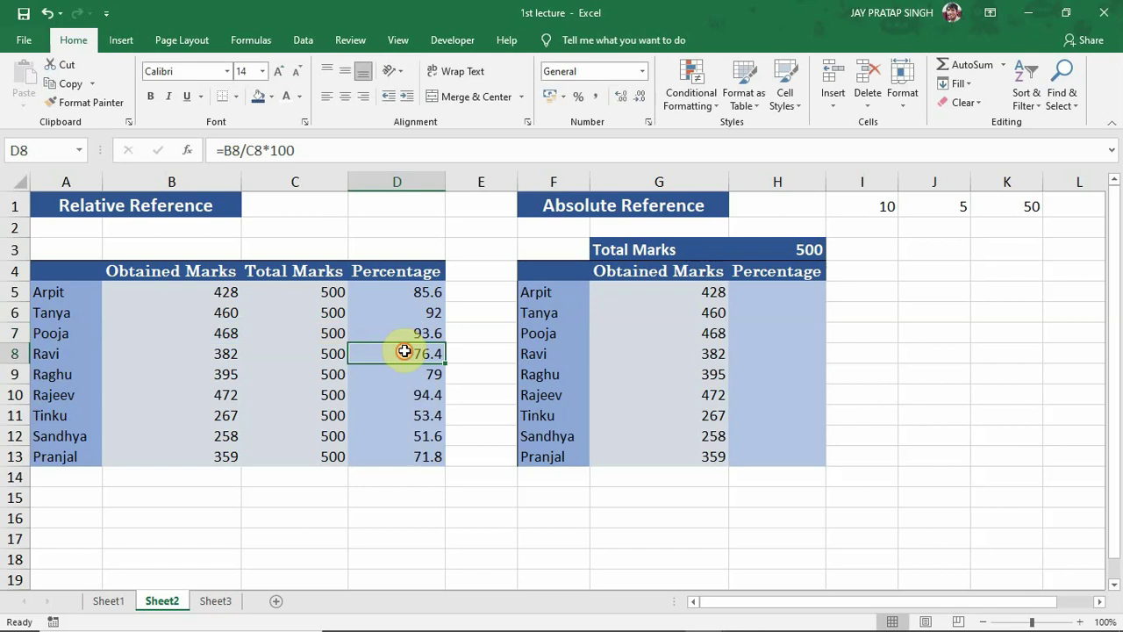
double_click(406, 353)
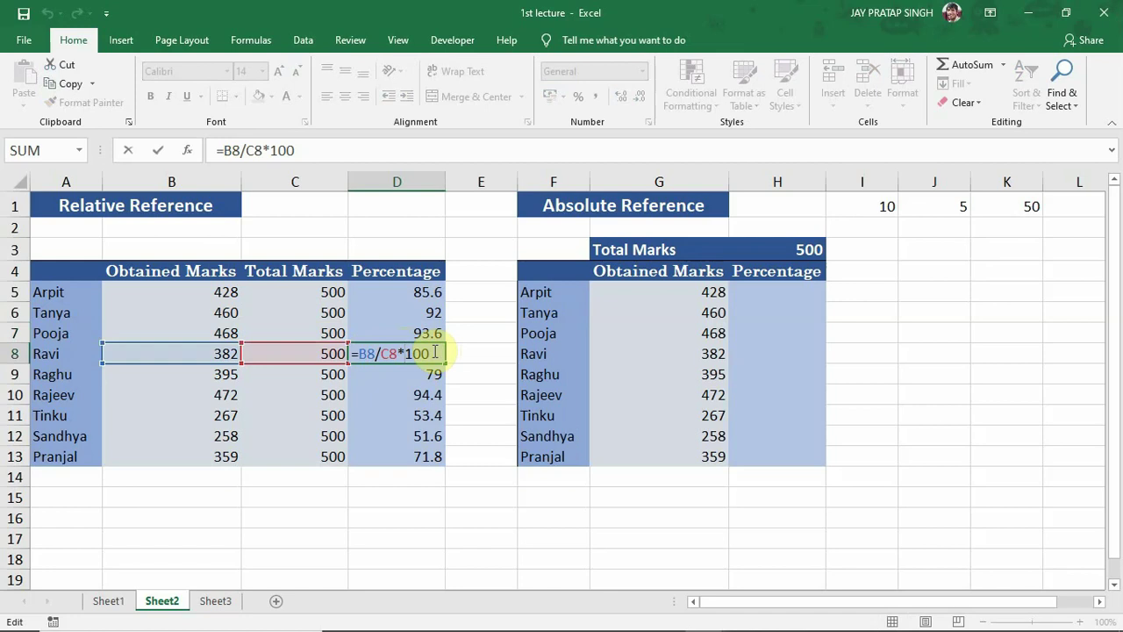
key(Return)
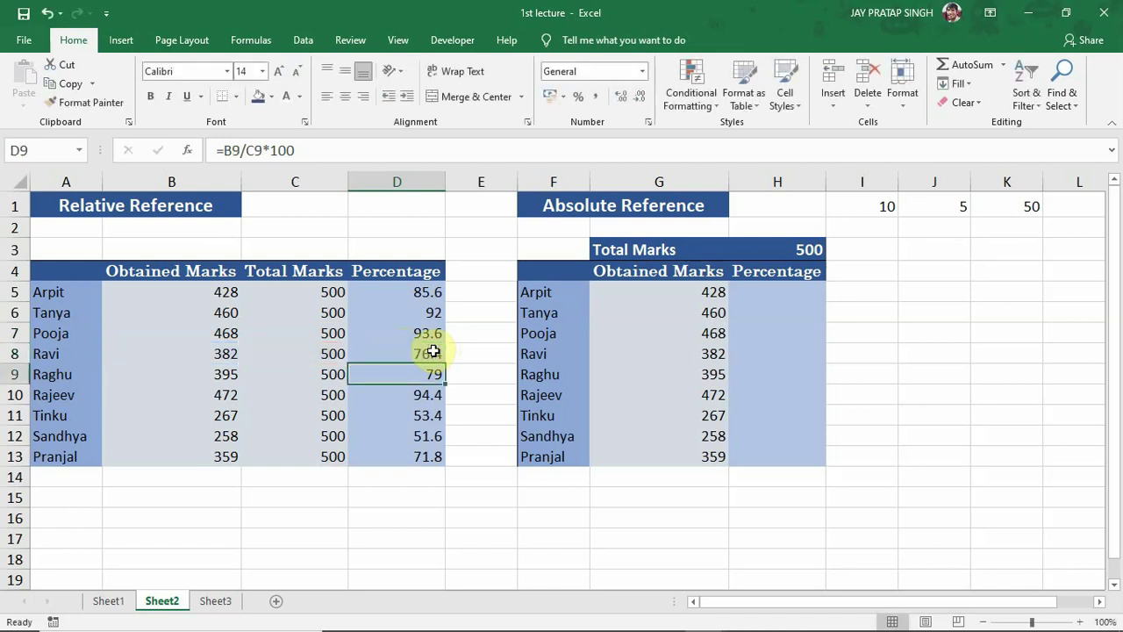
double_click(395, 453)
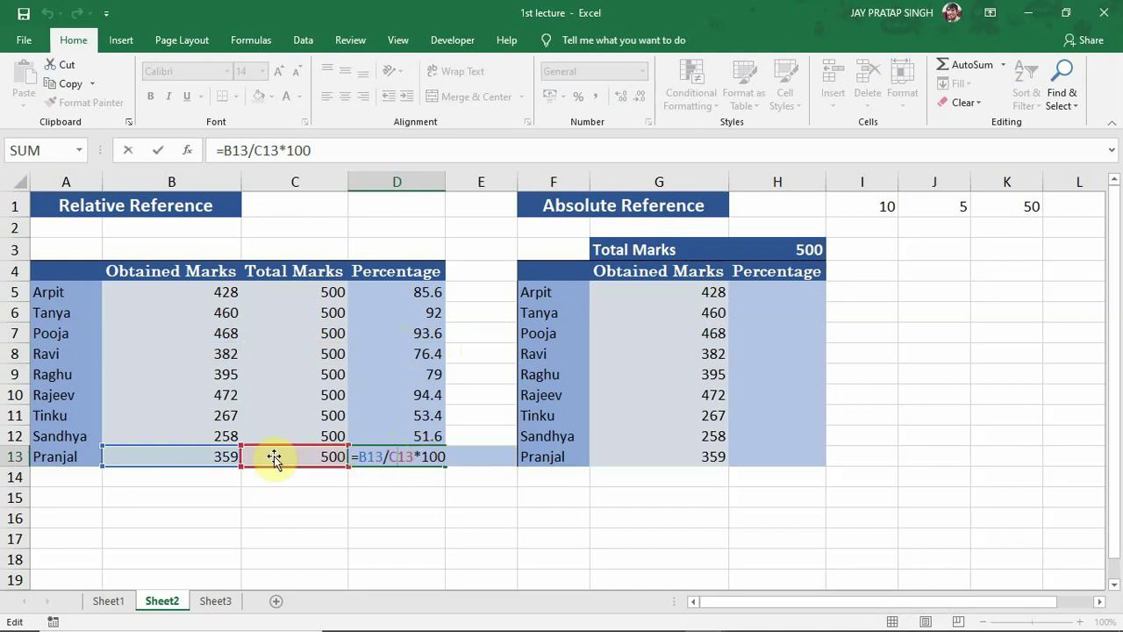
drag(388, 455, 418, 453)
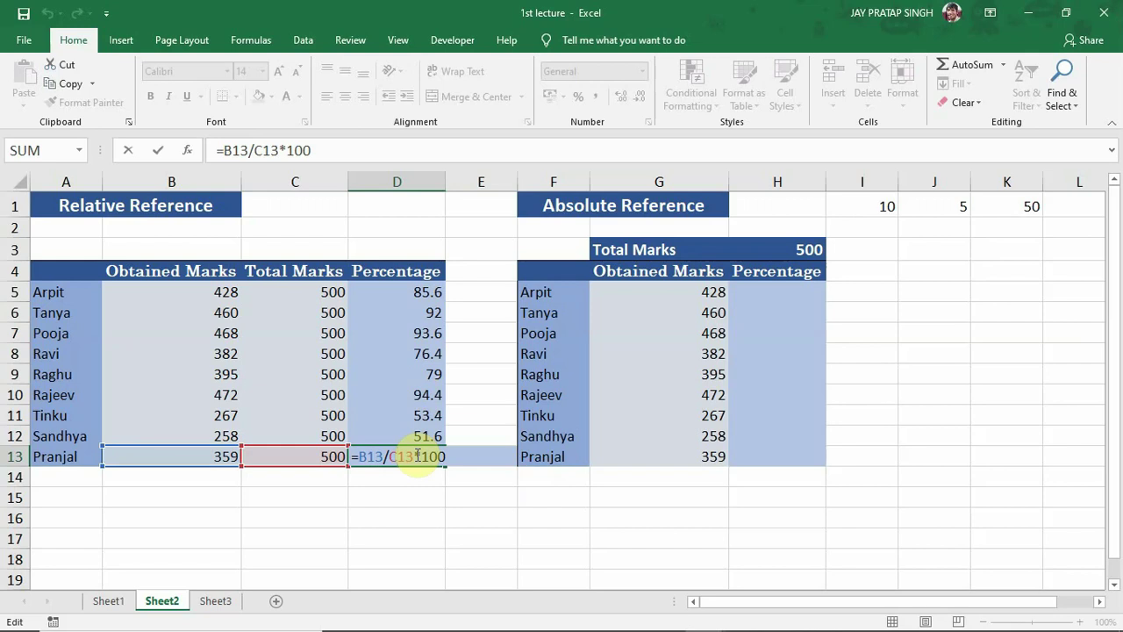
key(Return)
click(400, 455)
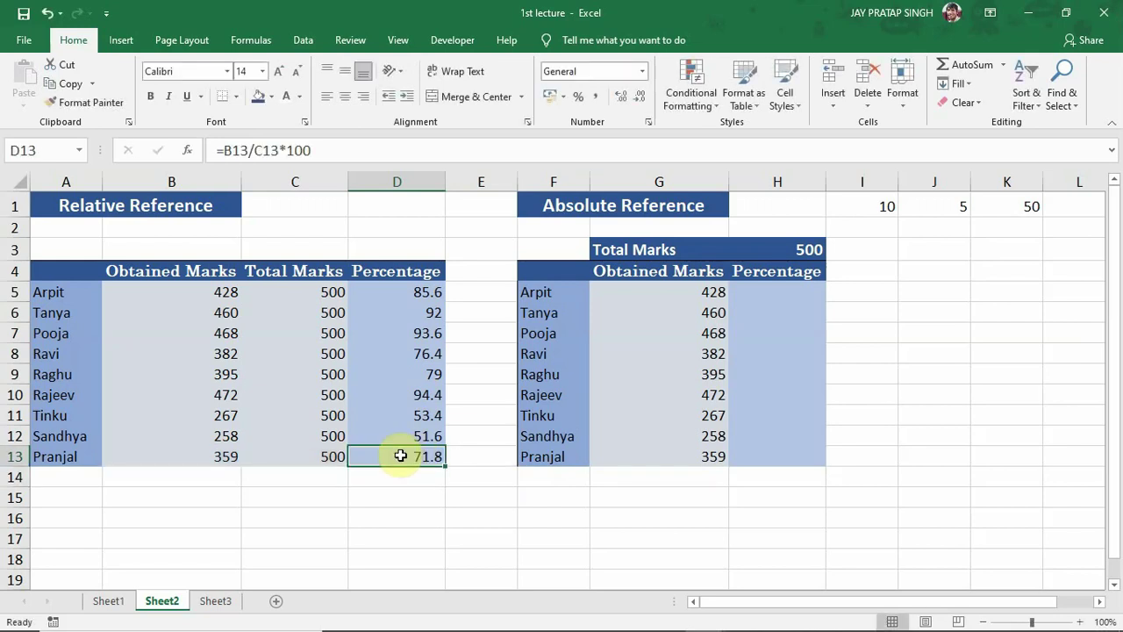
Step: Insert blank cells at A5:B5, shifting the existing names and obtained marks down one row
click(60, 294)
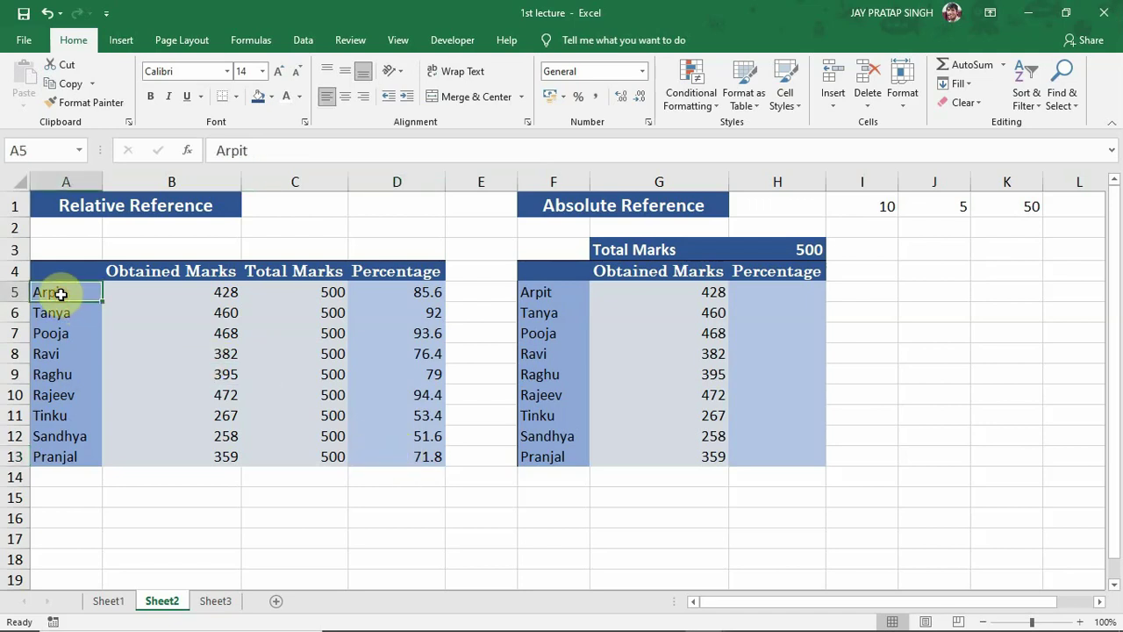
drag(61, 293, 207, 290)
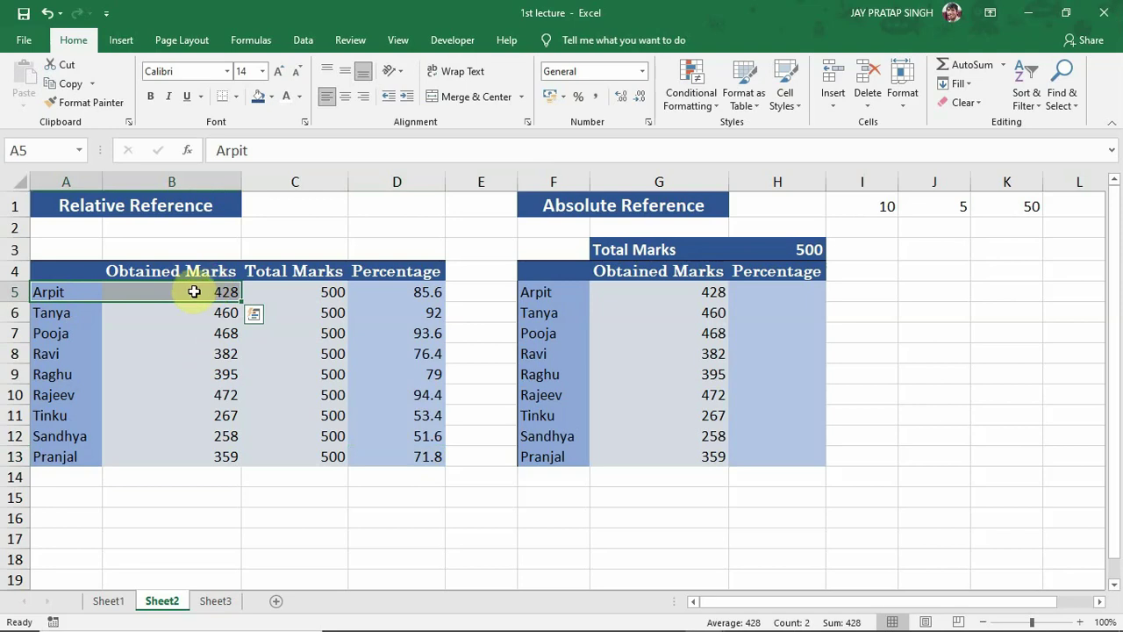
right_click(191, 292)
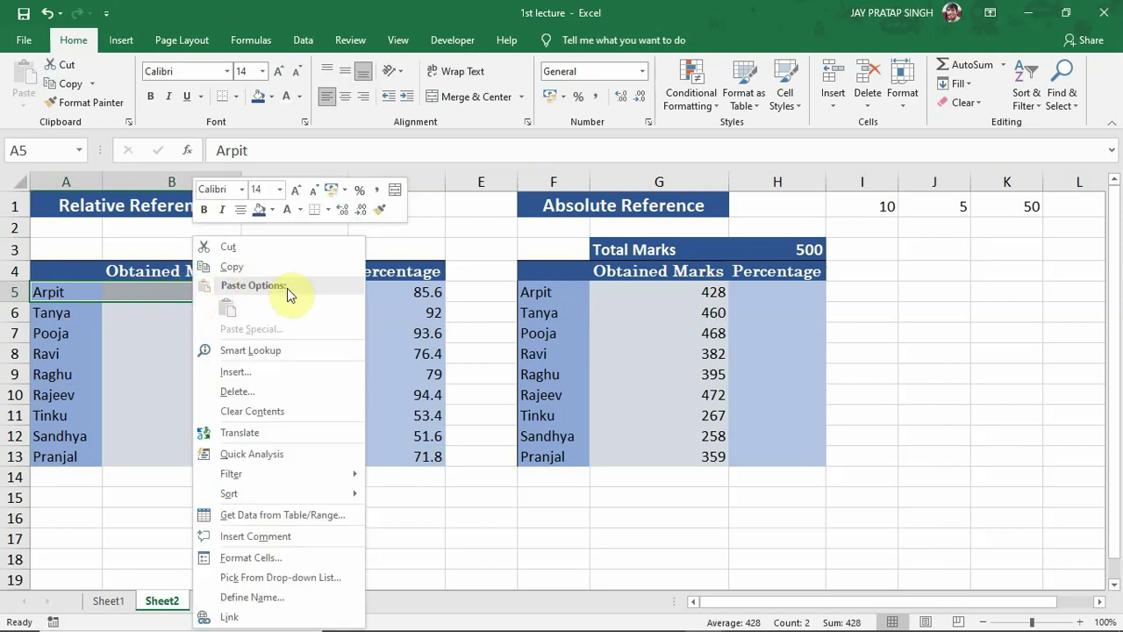
click(258, 371)
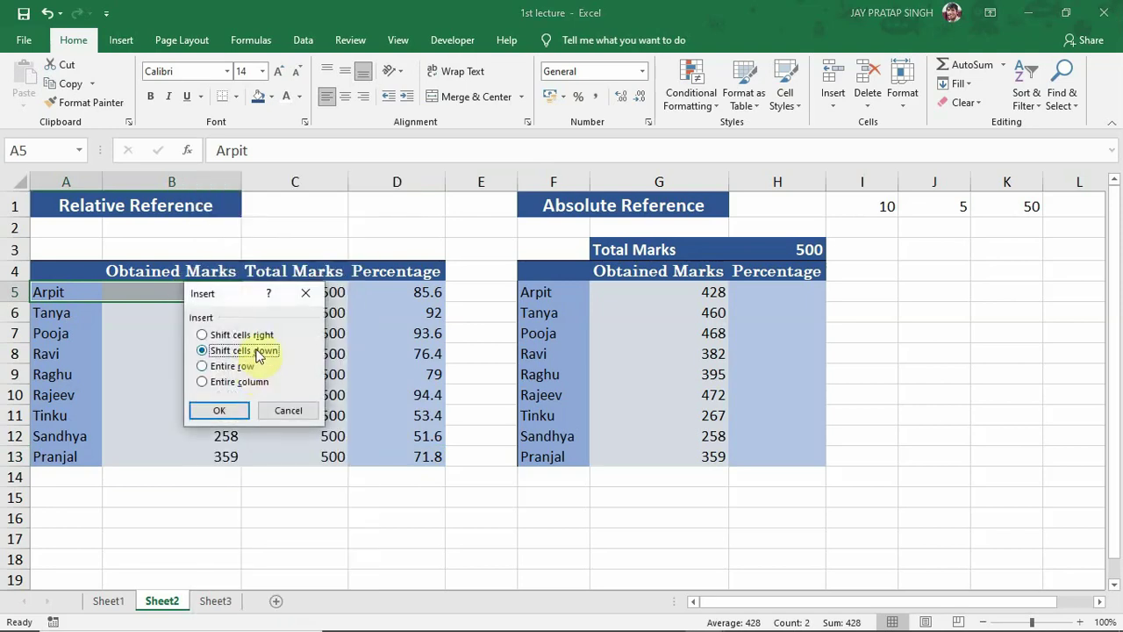
click(232, 411)
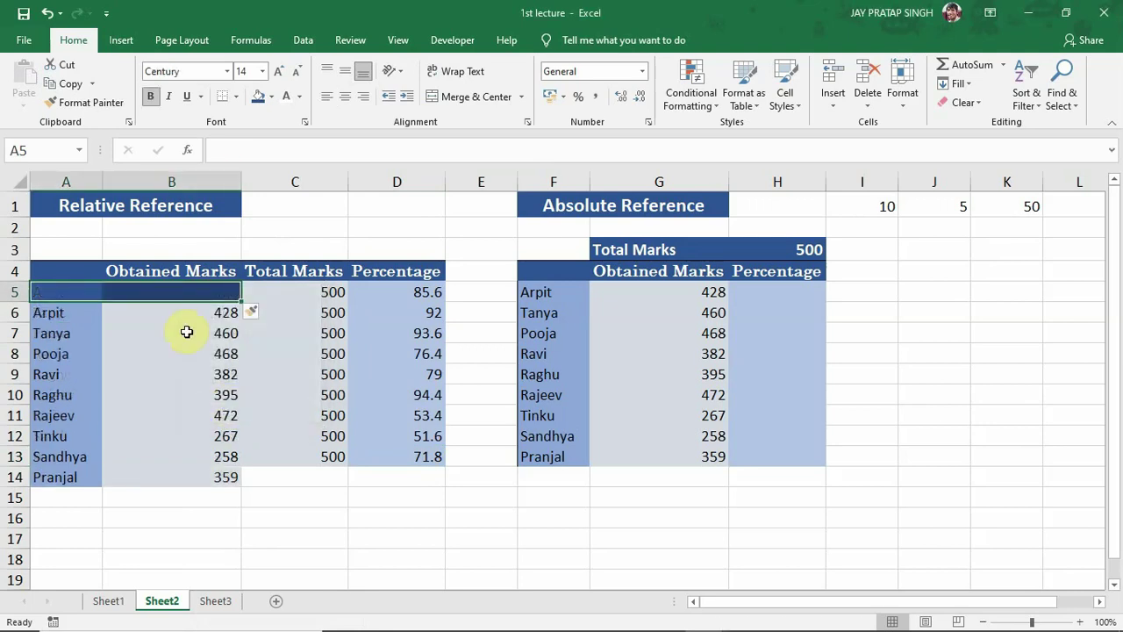
click(76, 292)
click(156, 291)
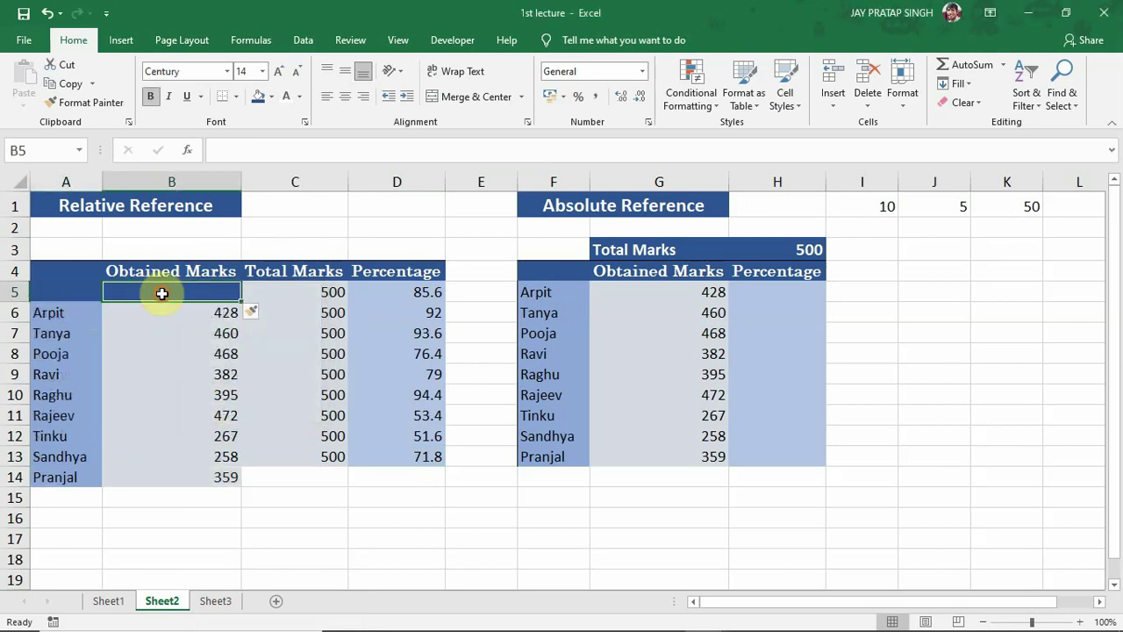
click(294, 295)
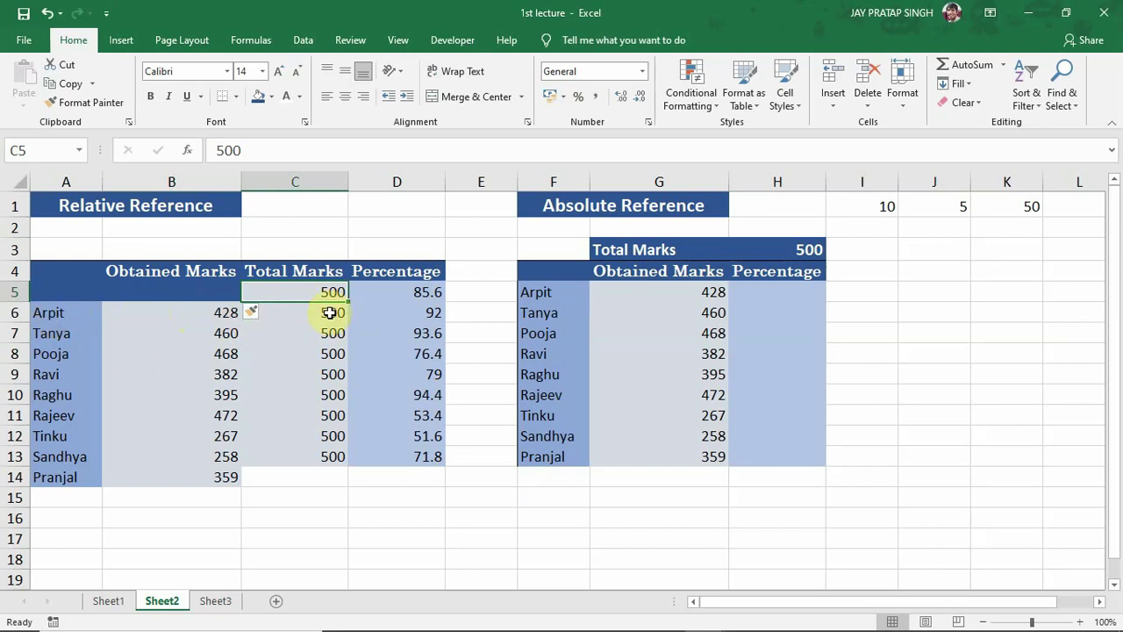
Step: Clear the percentage formulas from D5:D13
click(414, 294)
drag(413, 294, 423, 454)
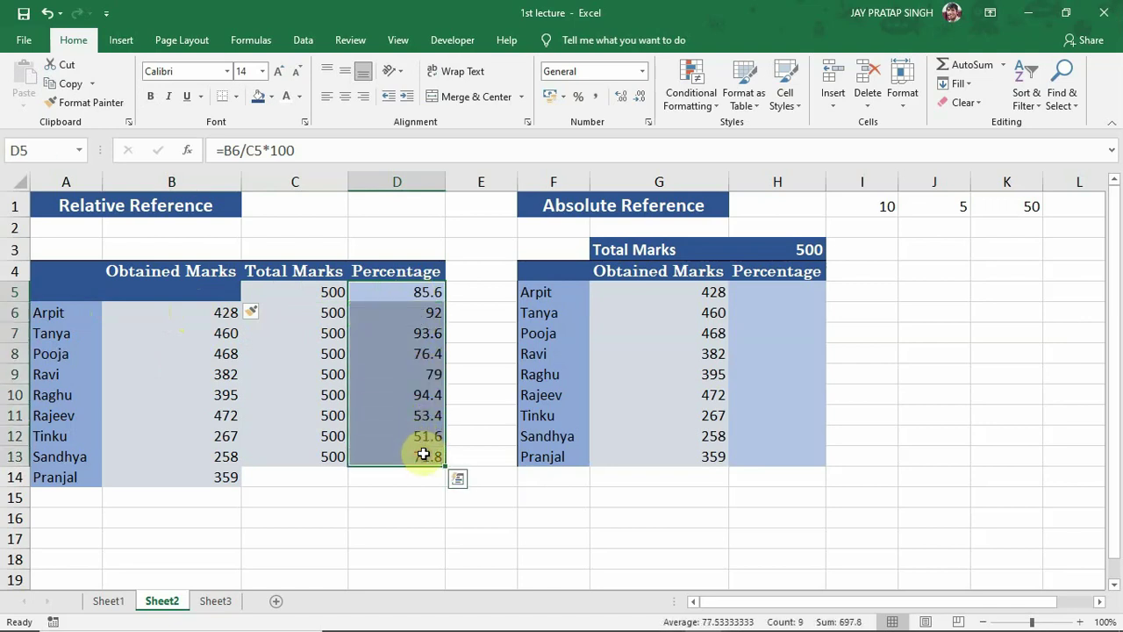
key(Delete)
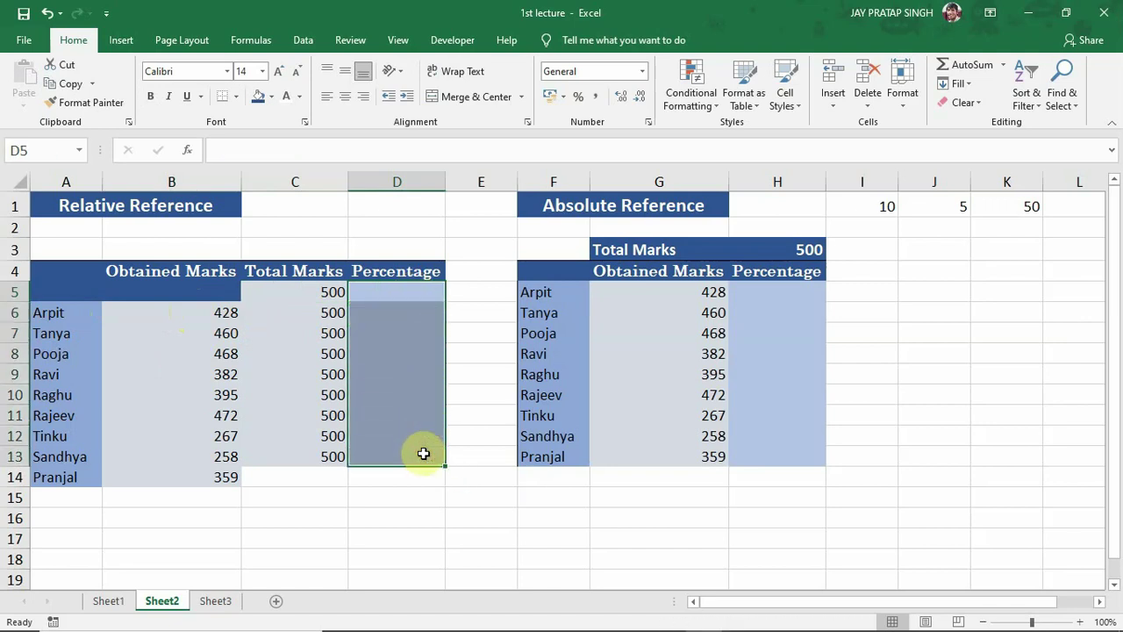
Step: Enter =B6/C5*100 in D5 and fill the formula down through D14
click(389, 299)
text(=)
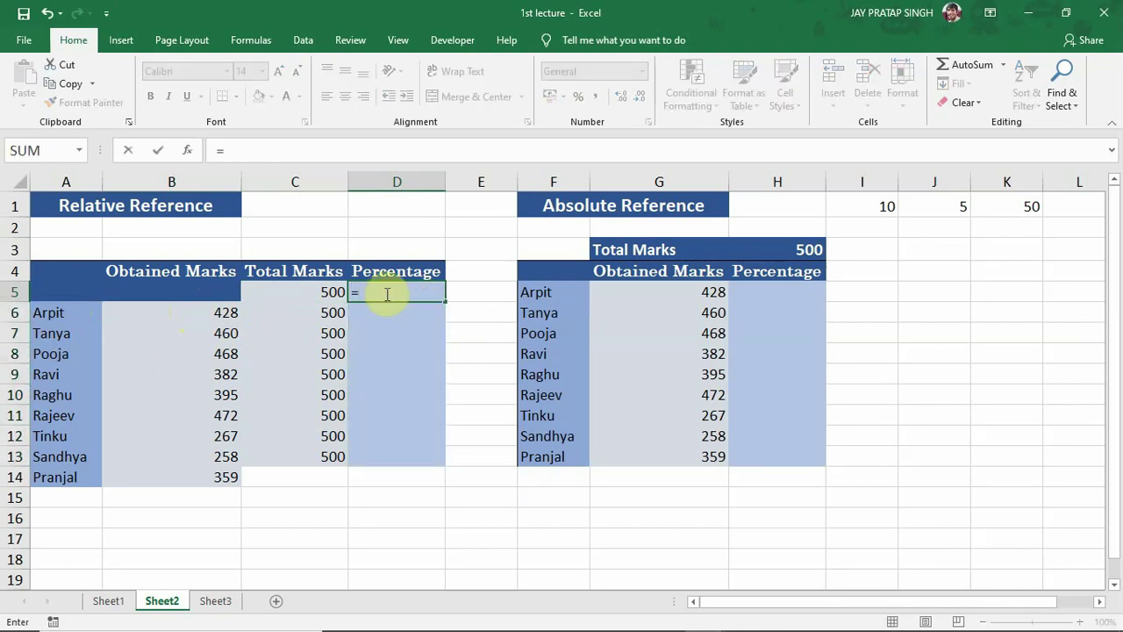
click(186, 315)
text(/)
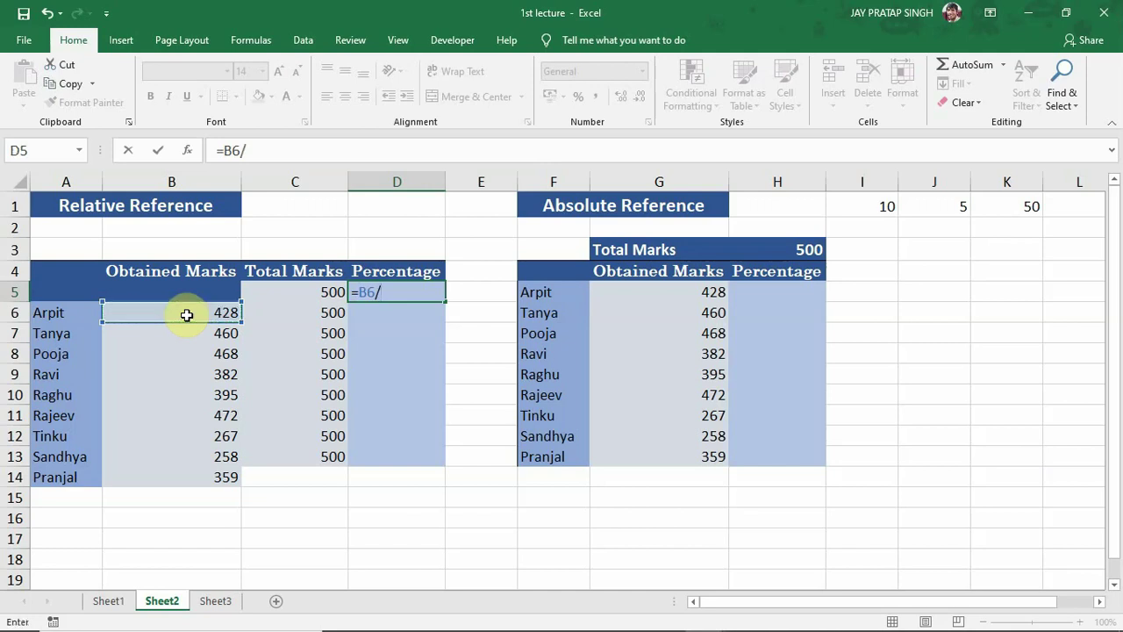
click(294, 291)
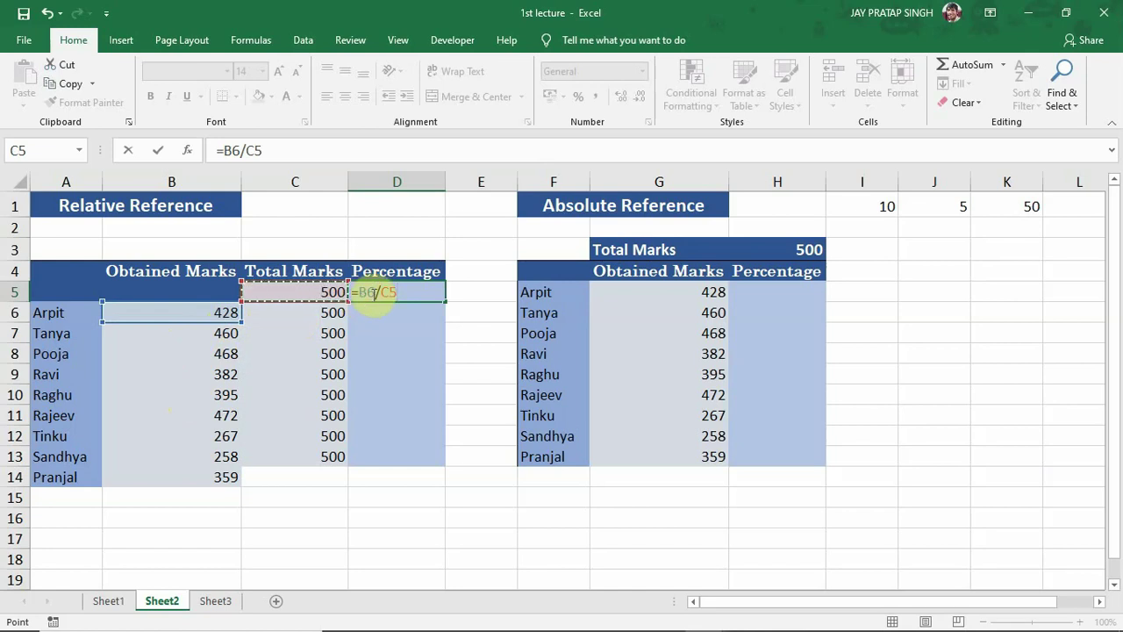
text(00)
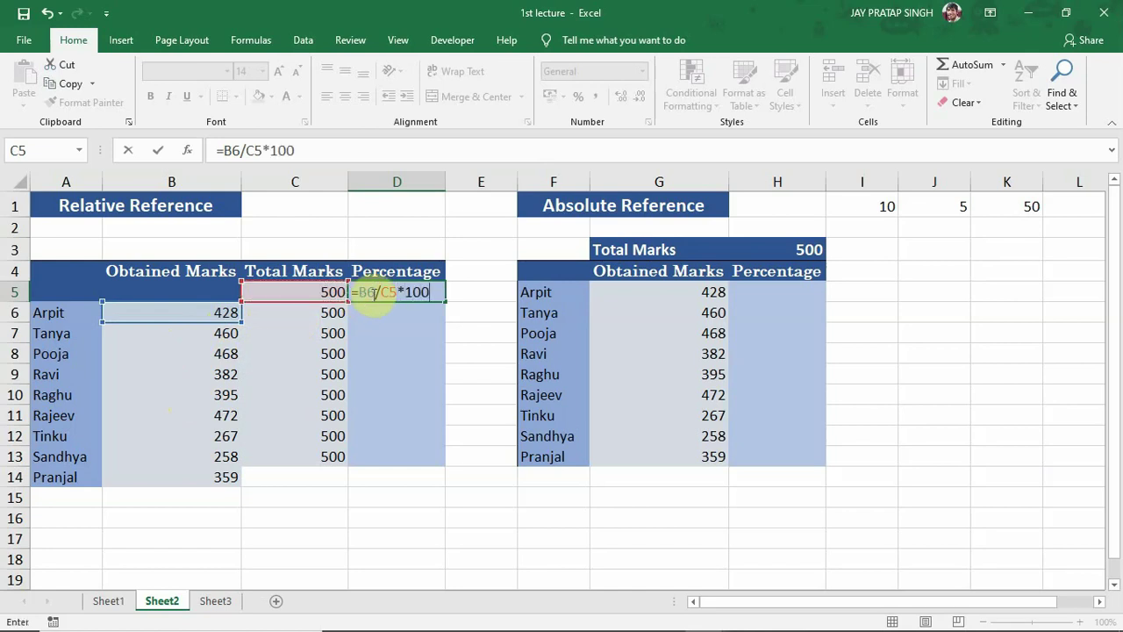
key(Return)
click(381, 292)
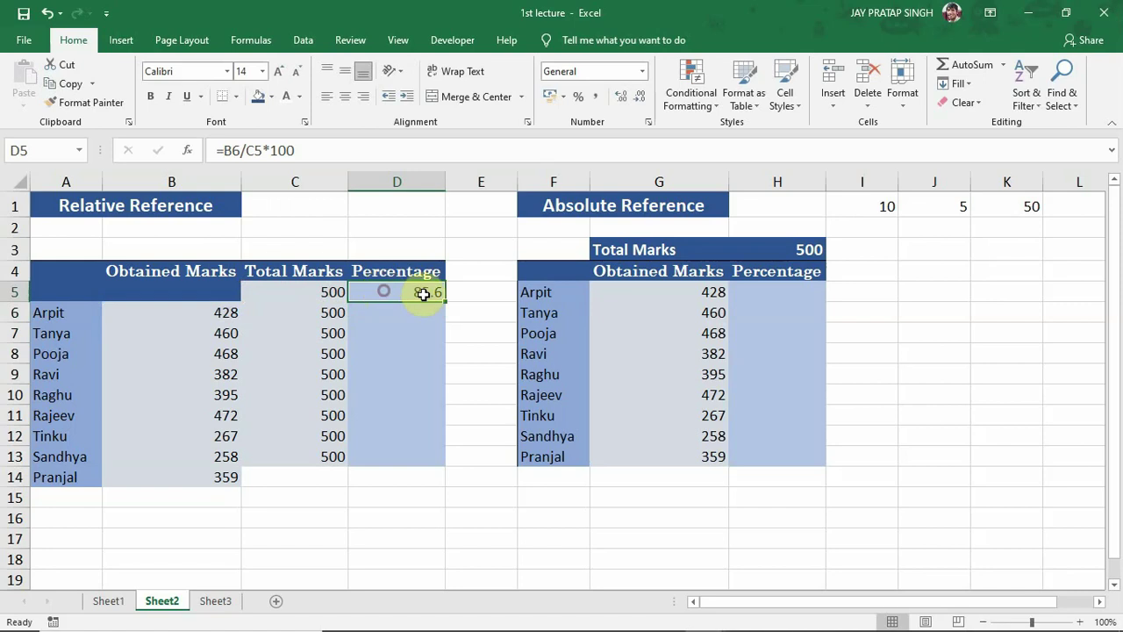
drag(445, 300, 445, 486)
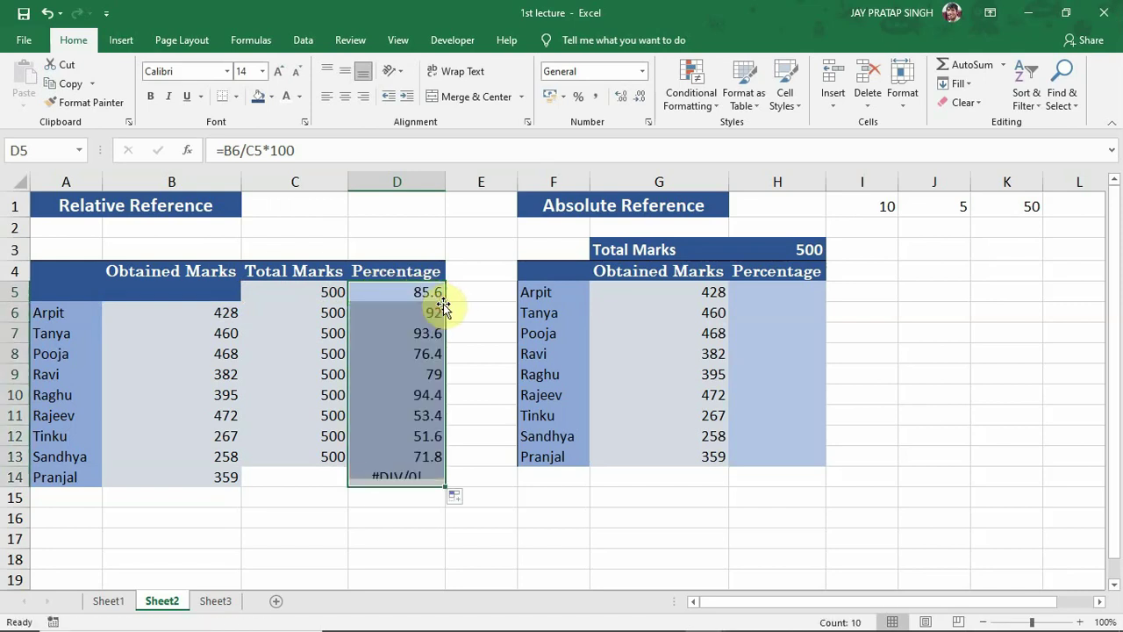
Step: Clear the percentage formula from D14
click(433, 476)
key(Delete)
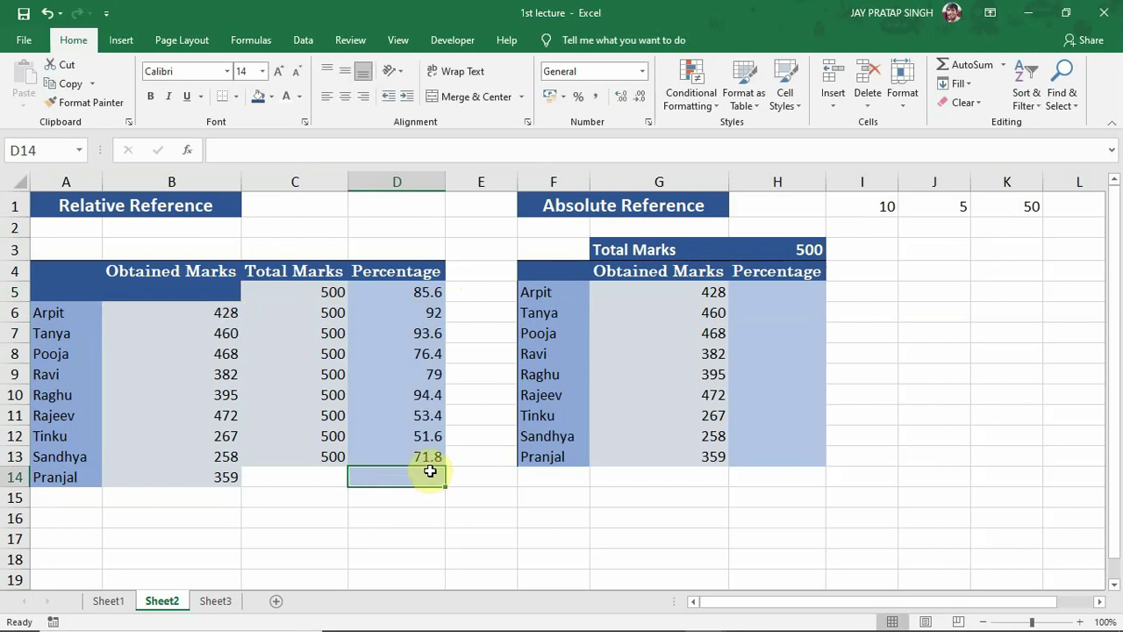
Step: Examine which cells the percentage formulas in D5, D6, D10 and D13 refer to
click(395, 292)
double_click(396, 292)
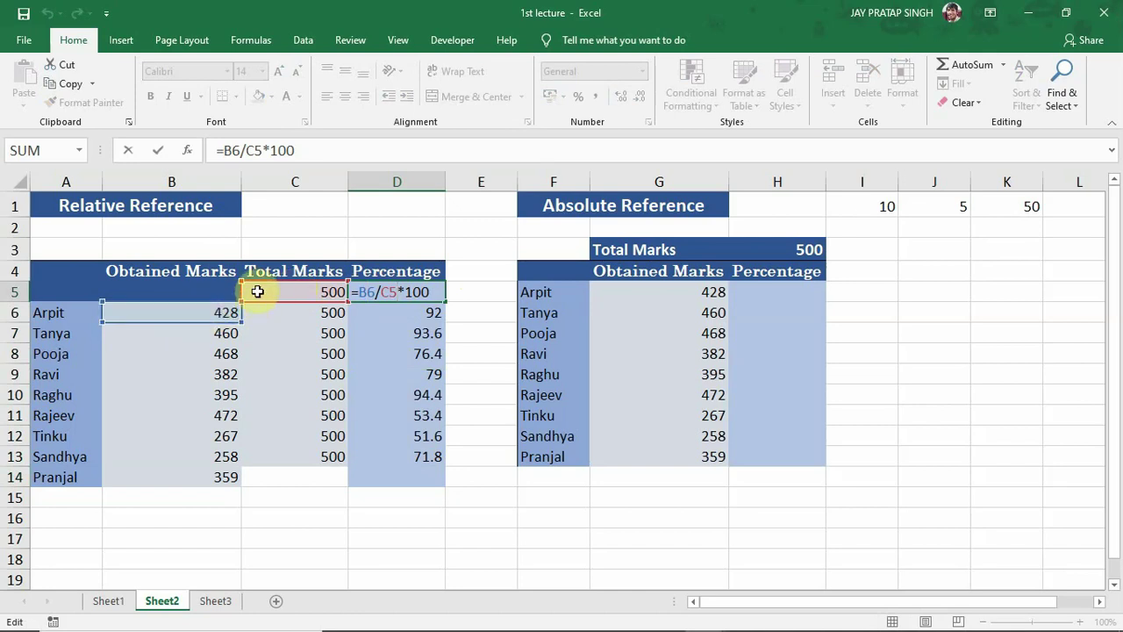
key(Return)
double_click(390, 313)
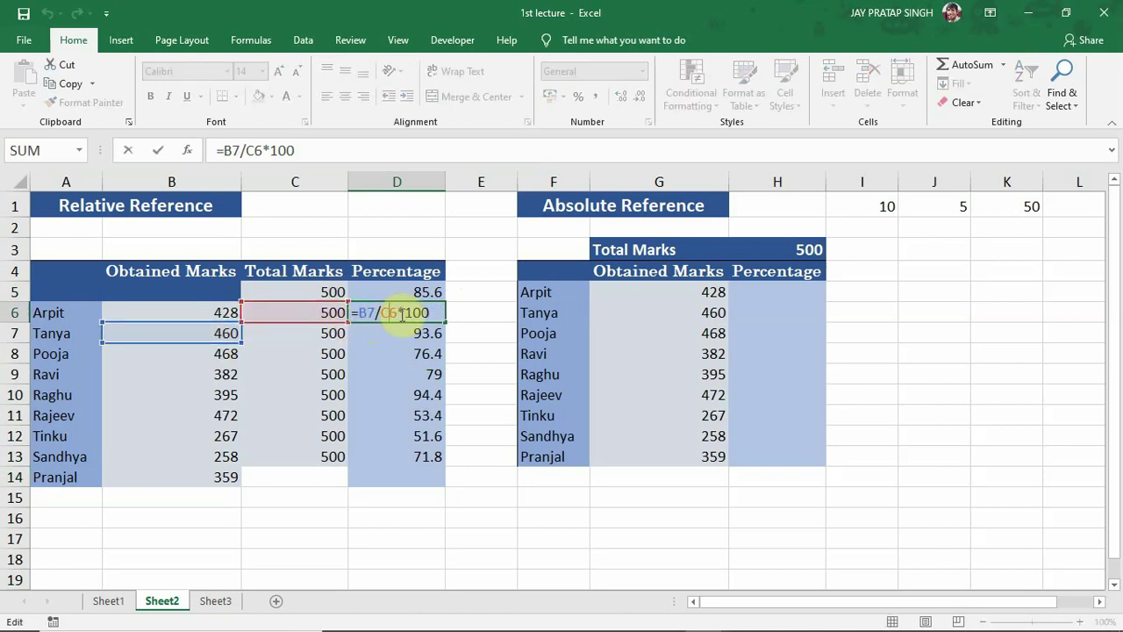
key(Return)
click(397, 395)
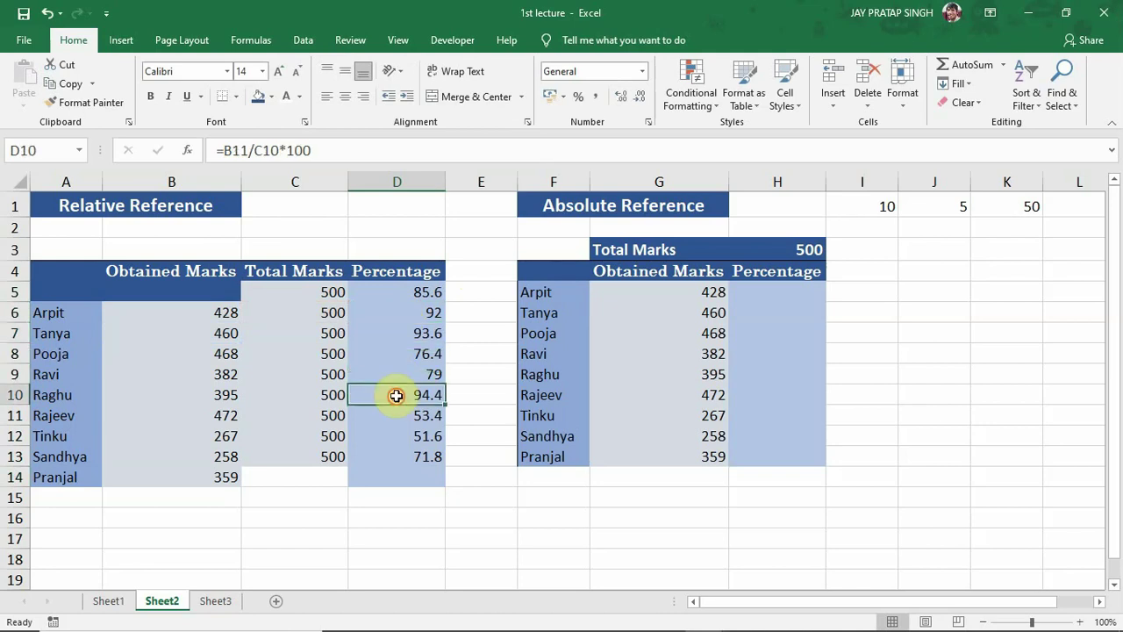
double_click(397, 395)
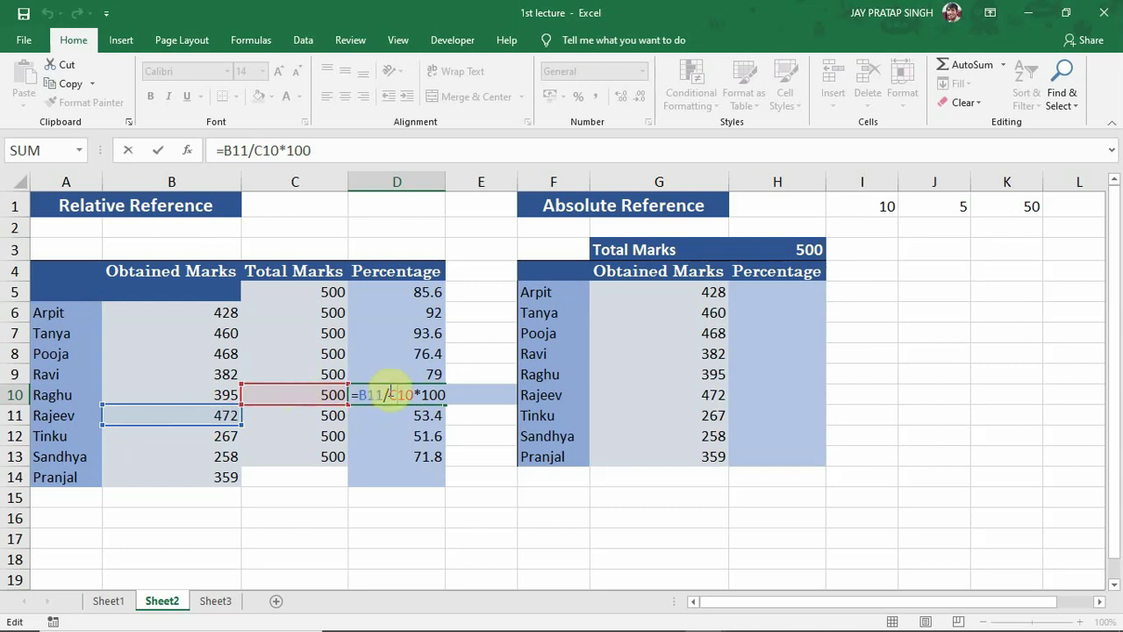
key(Return)
click(389, 448)
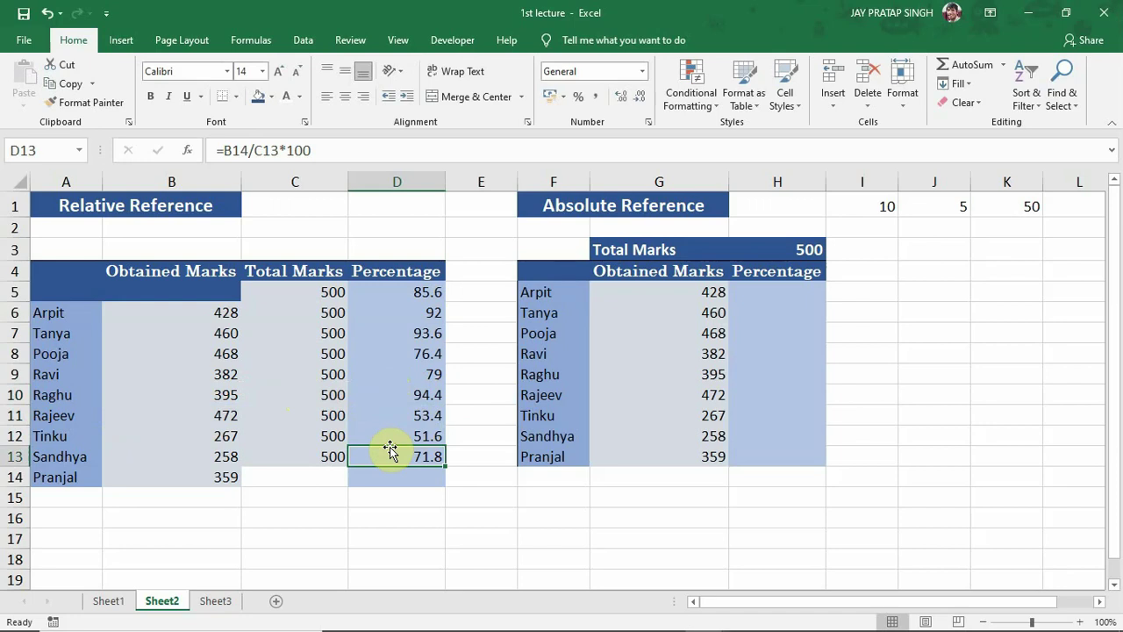
Step: Undo the changes back to before the blank cells were inserted at A5:B5, restoring the original names, marks and percentage formulas
key(ctrl+z)
key(ctrl+z)
key(ctrl+z)
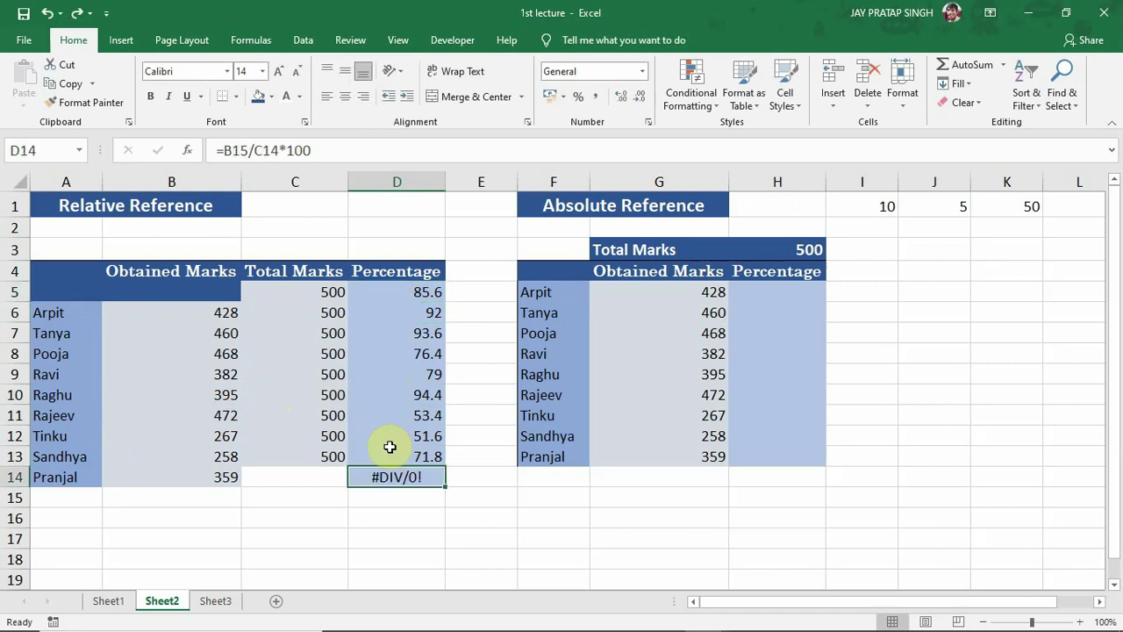
key(ctrl+z)
key(ctrl+z)
key(ctrl+z)
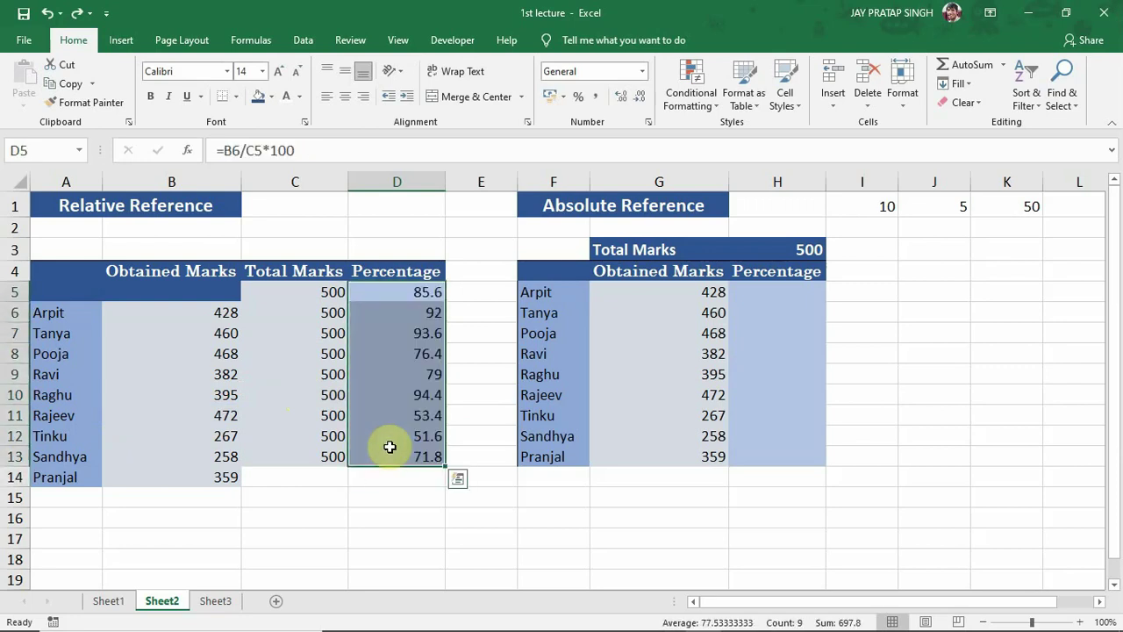
key(ctrl+z)
key(ctrl+z)
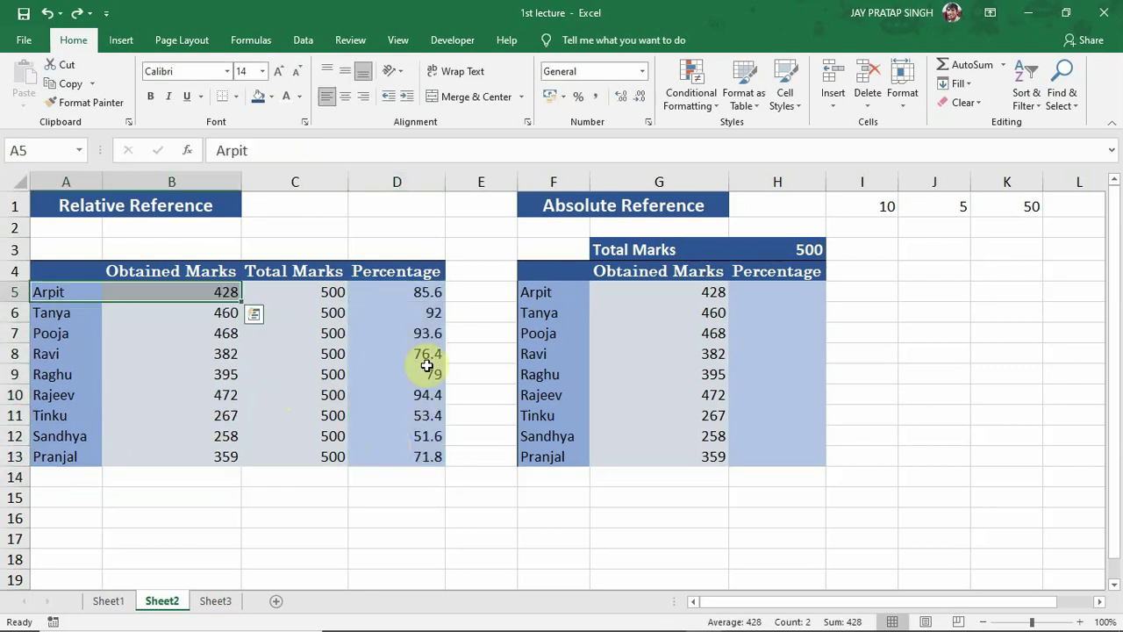
Step: Enter =G5/H3*100 in H5 of the Absolute Reference table and fill the formula down through H13
click(401, 299)
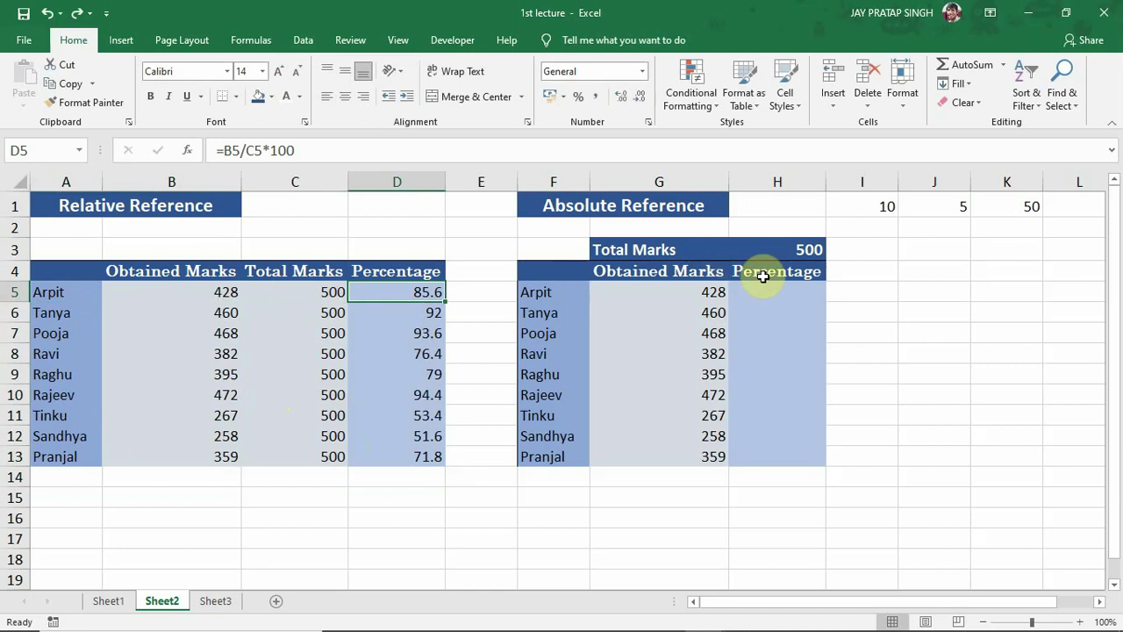
click(663, 250)
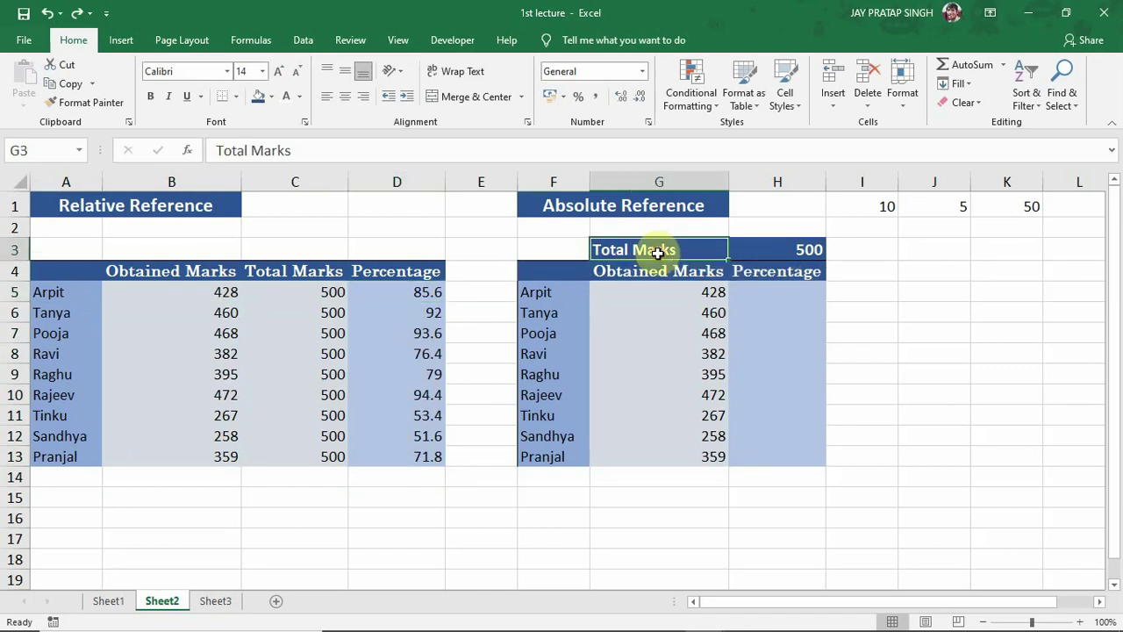
click(777, 253)
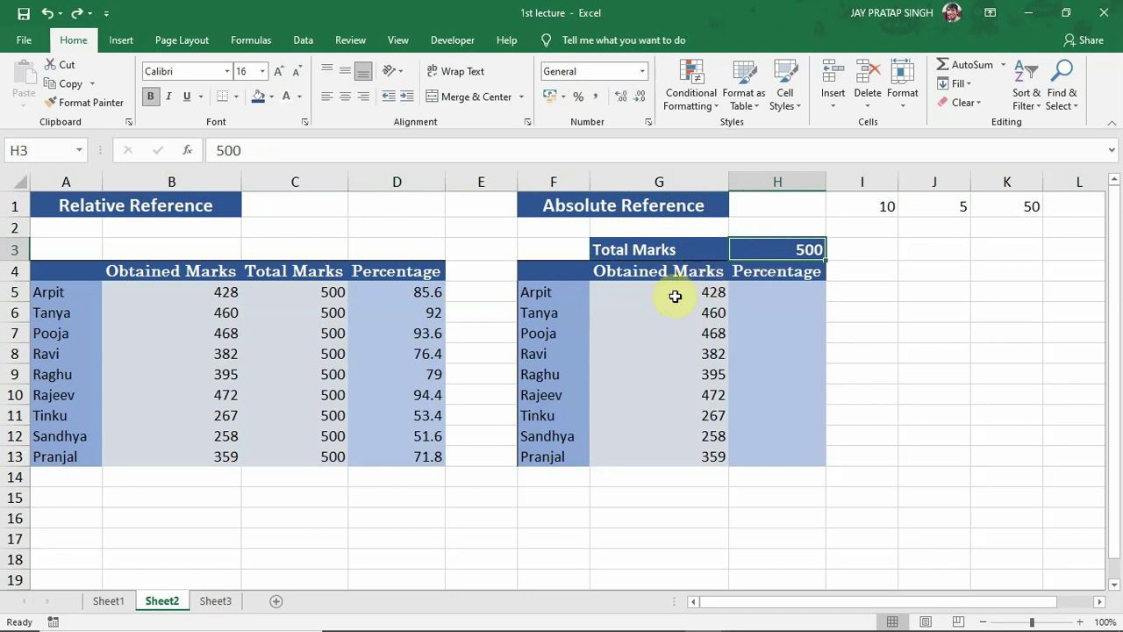
click(661, 291)
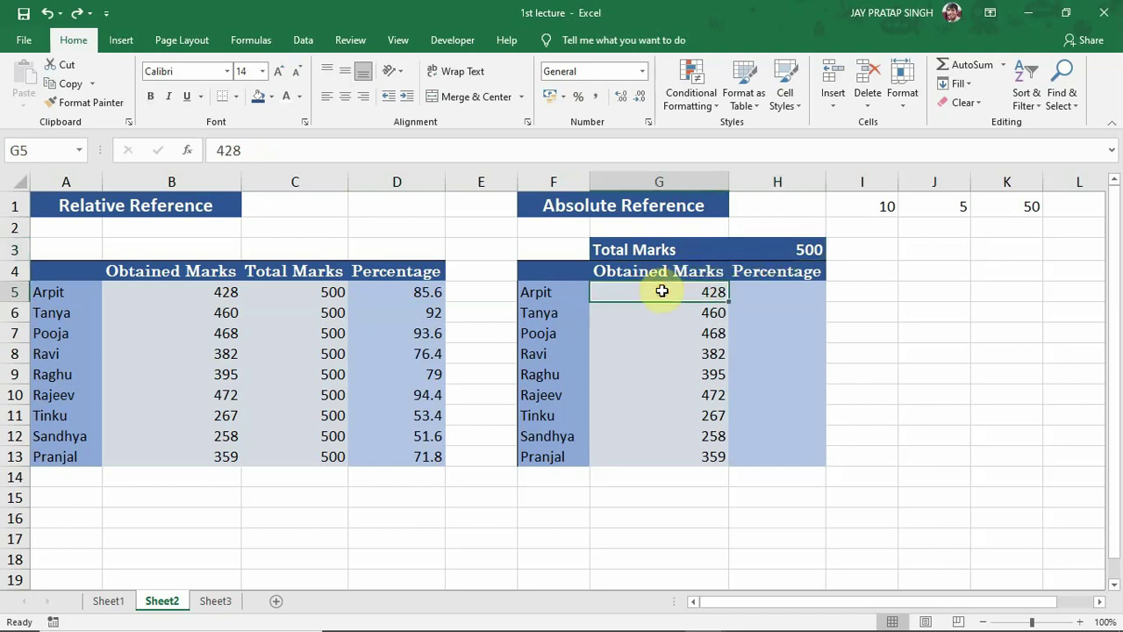
click(773, 295)
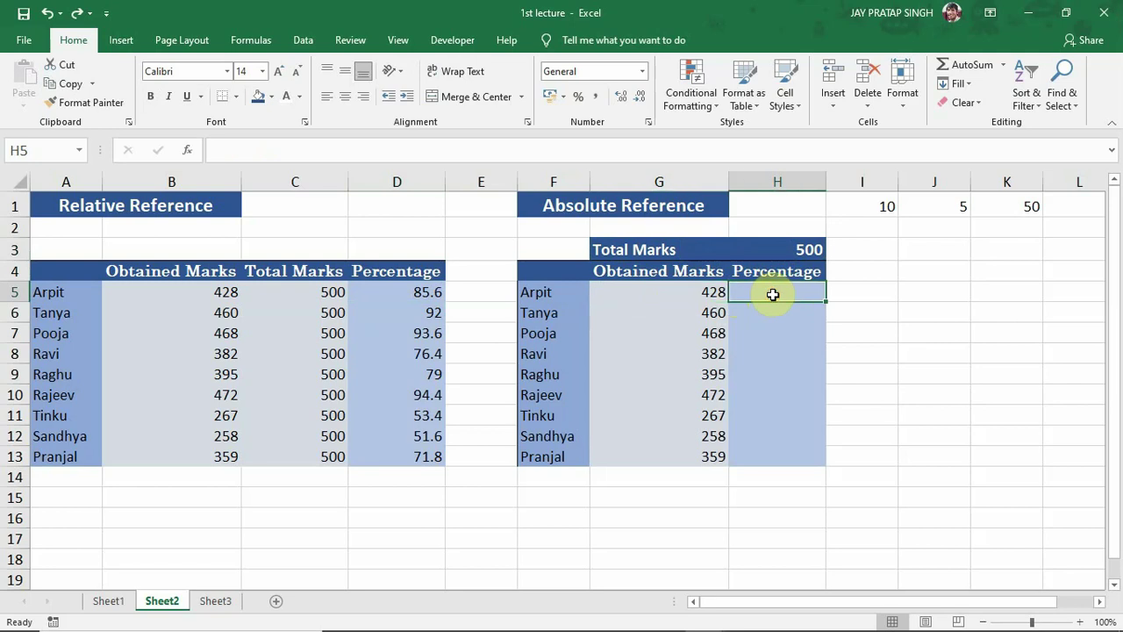
text(=)
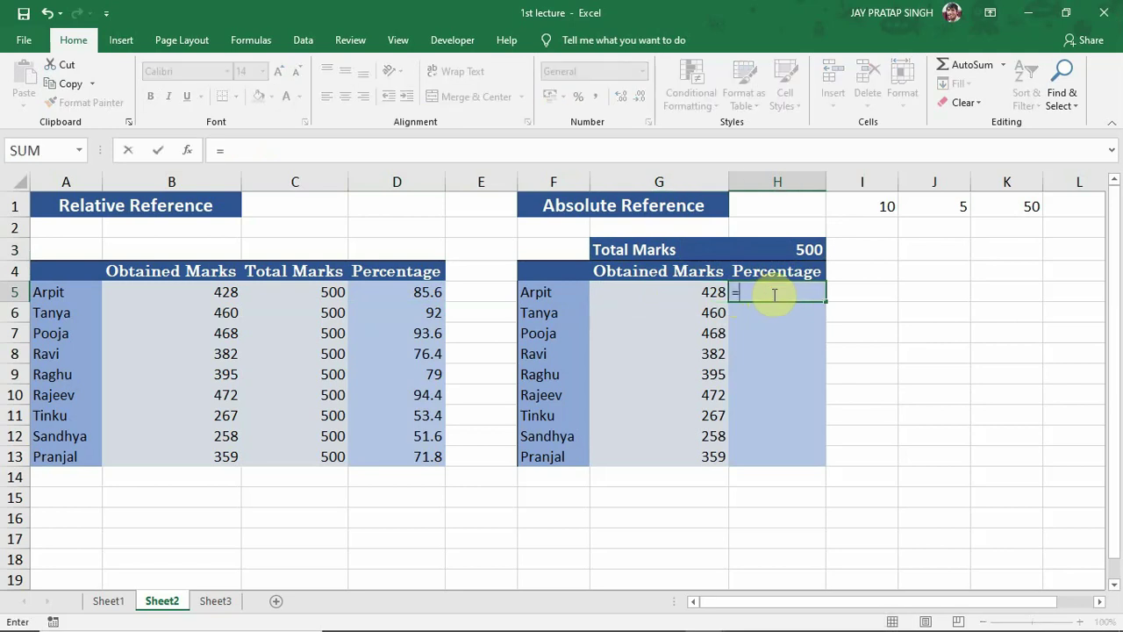
click(664, 291)
text(/)
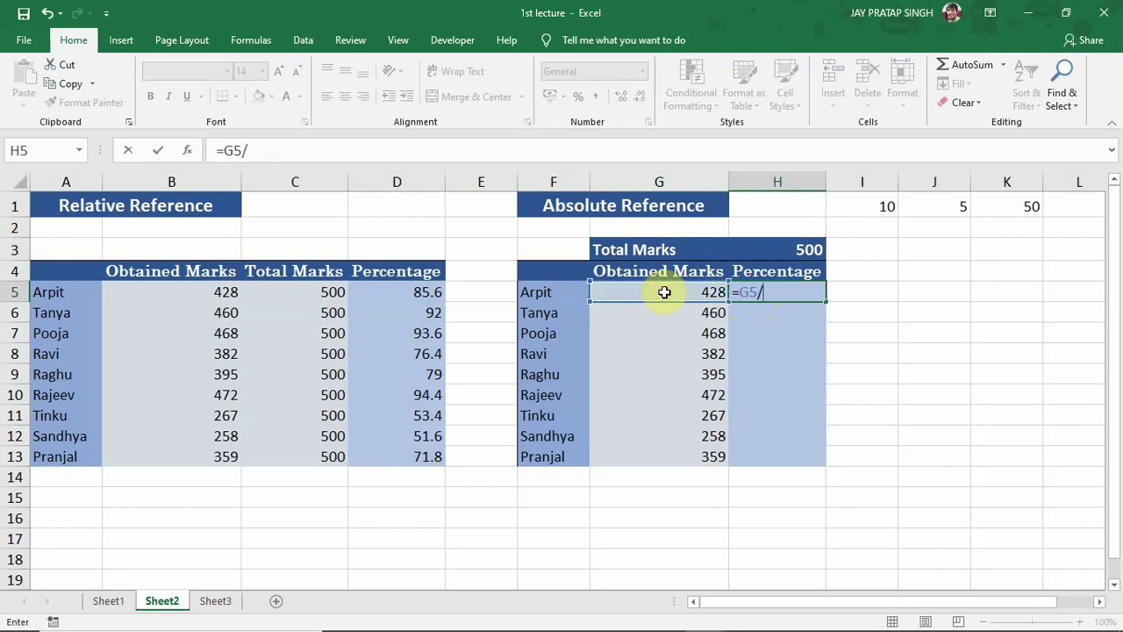
click(777, 249)
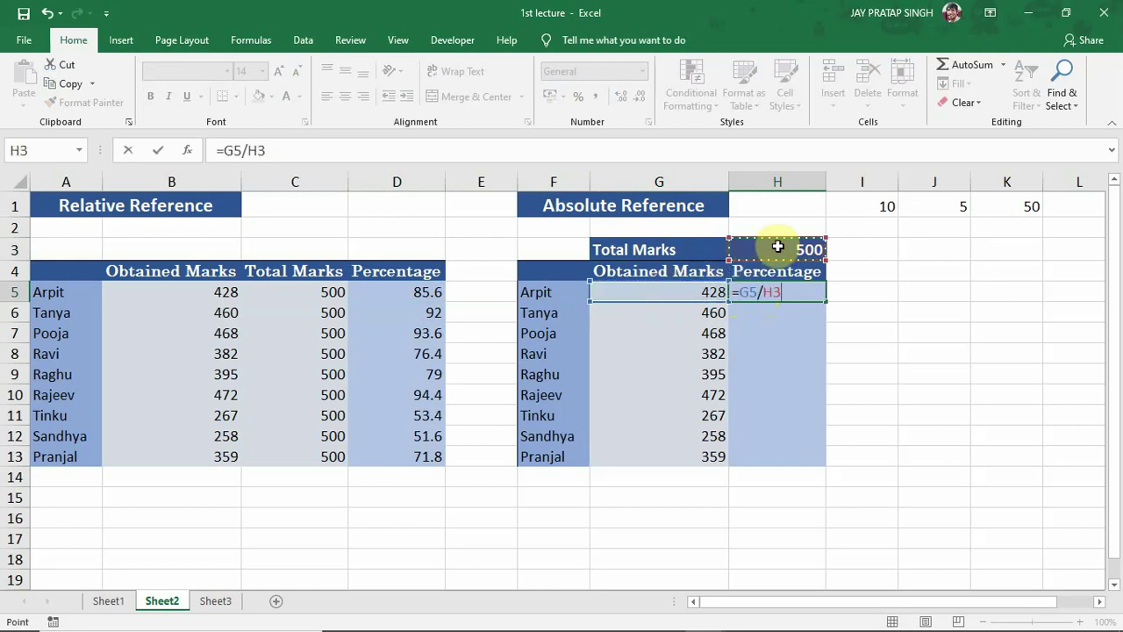
text(*100)
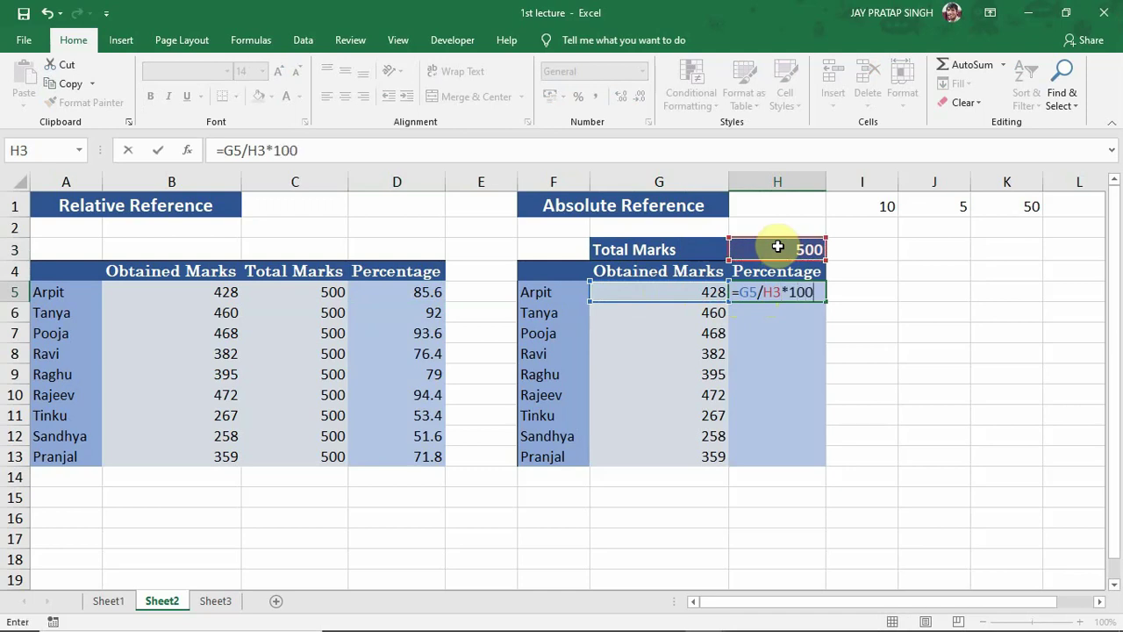
key(Return)
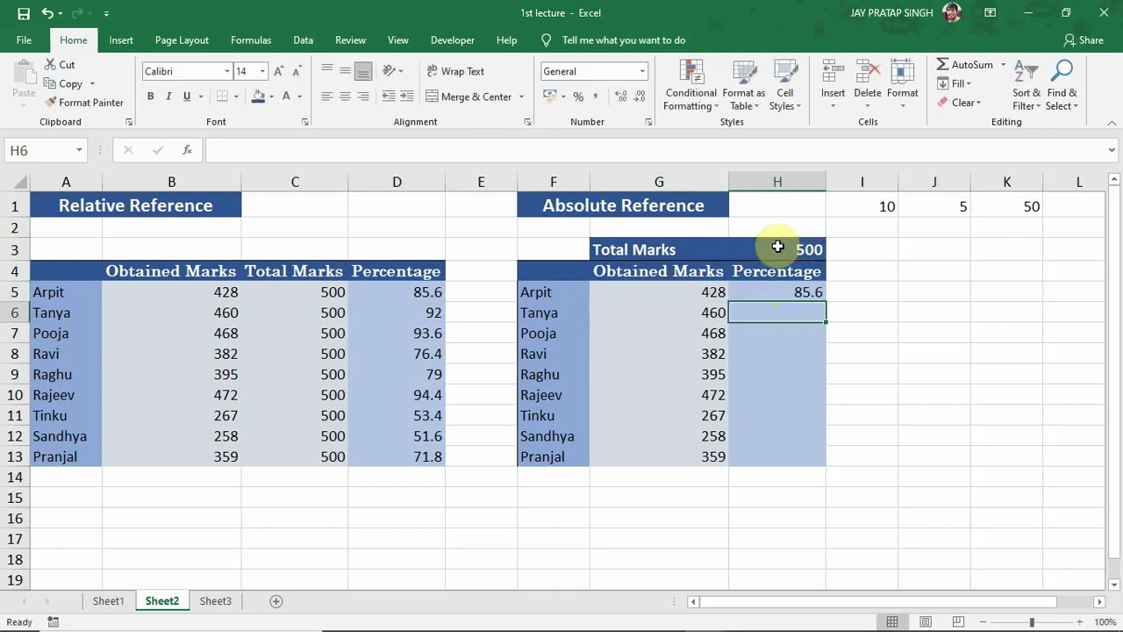
click(765, 294)
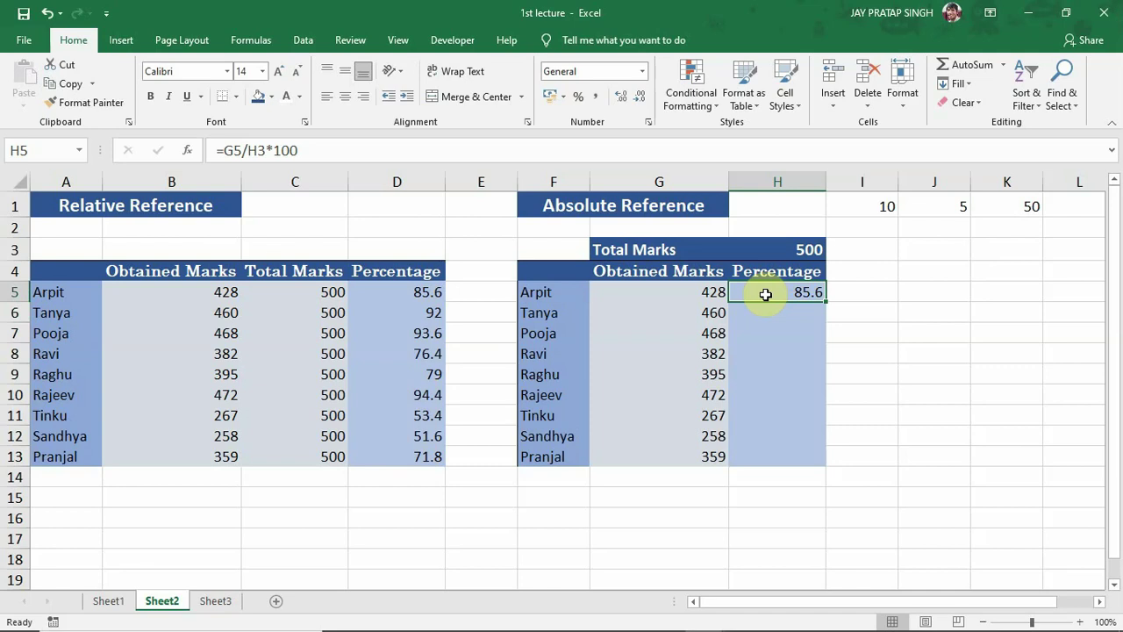
double_click(826, 301)
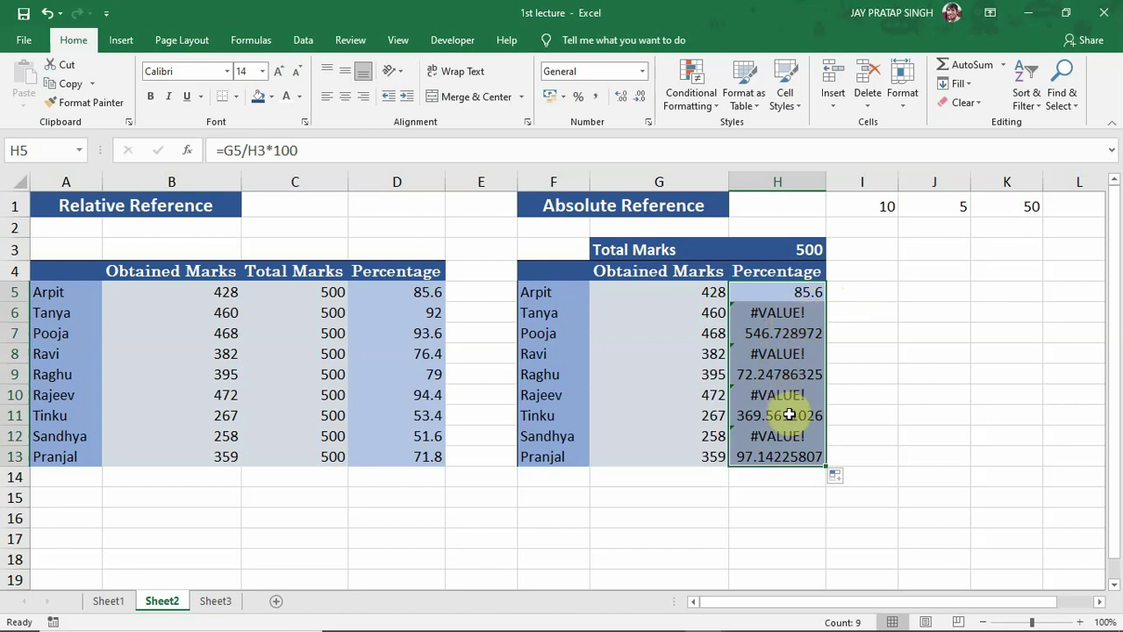
Step: Examine which cells the filled percentage formulas in H5, H6 and H7 refer to
click(783, 294)
double_click(783, 295)
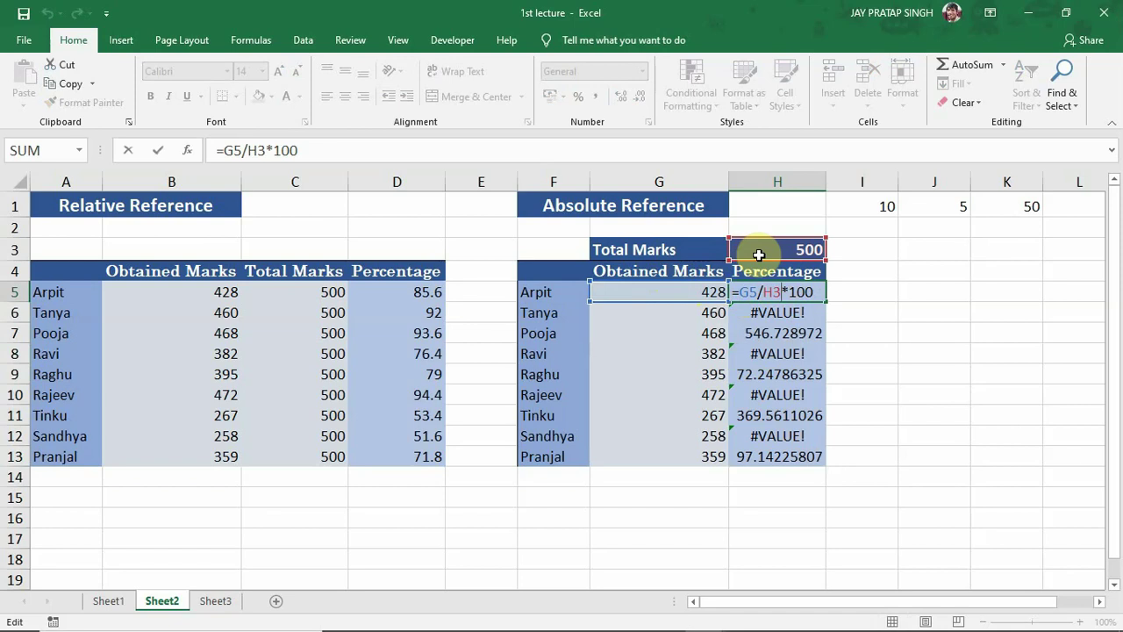
key(Return)
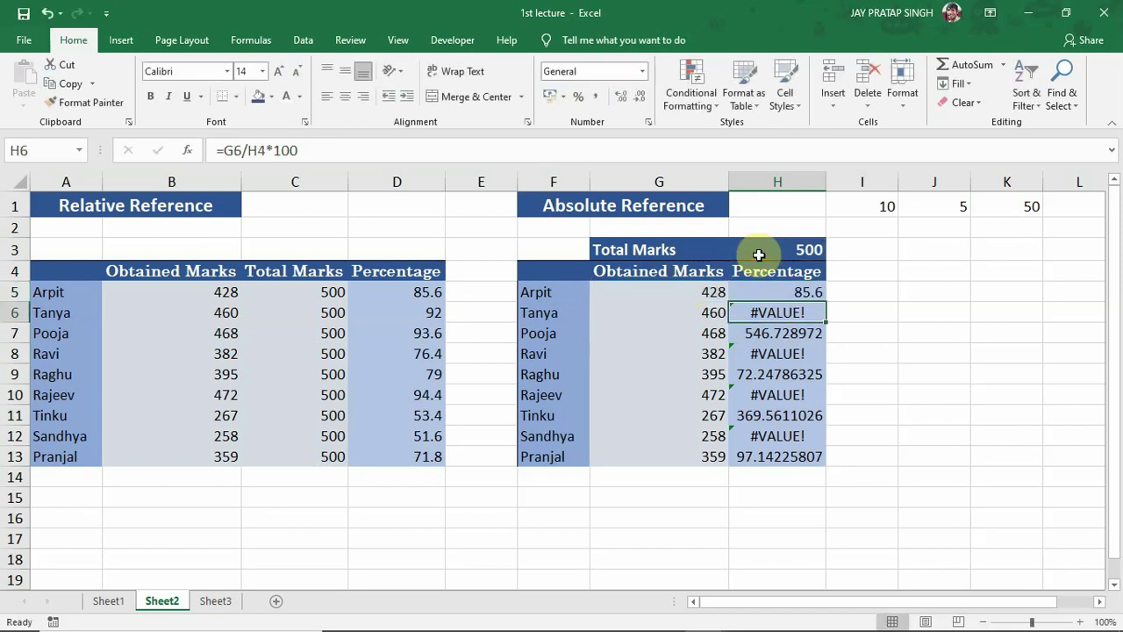
double_click(781, 313)
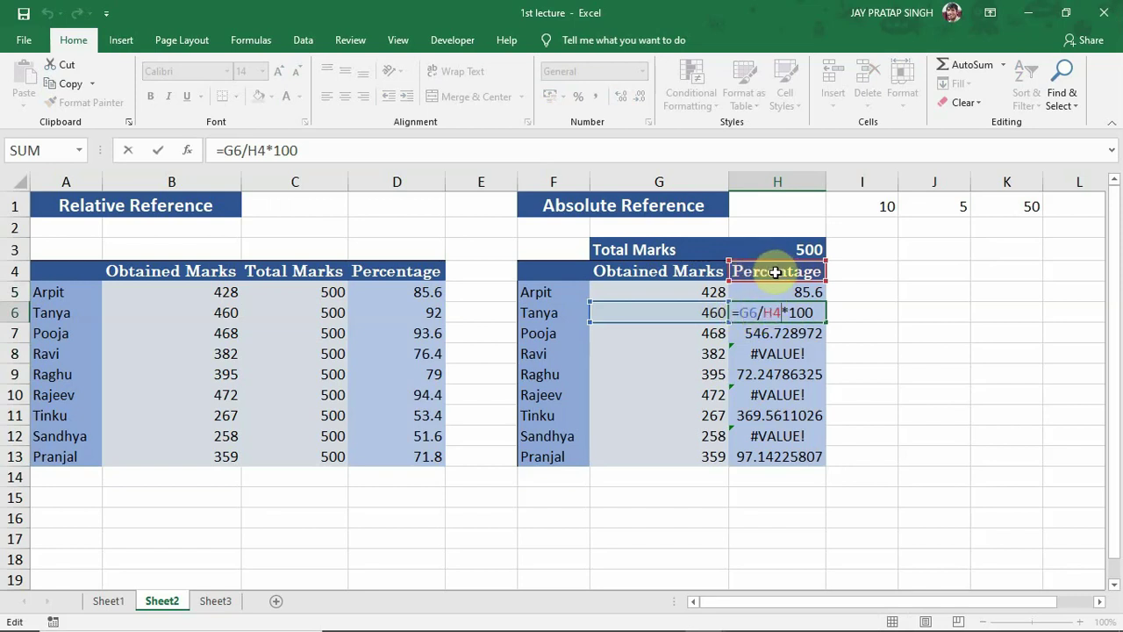
key(Return)
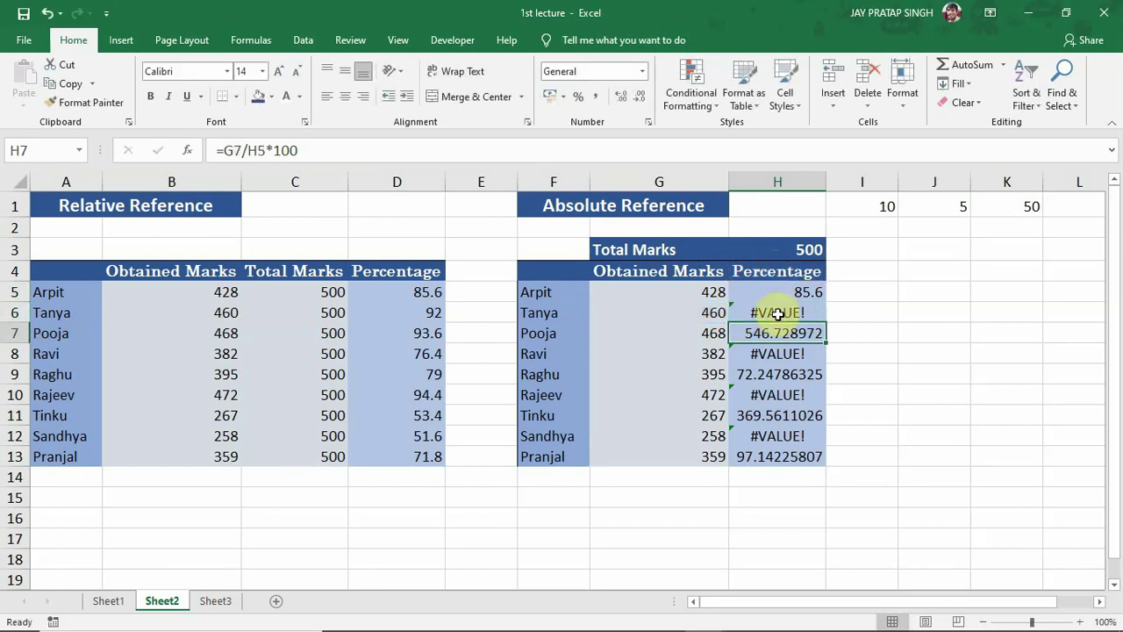
click(778, 314)
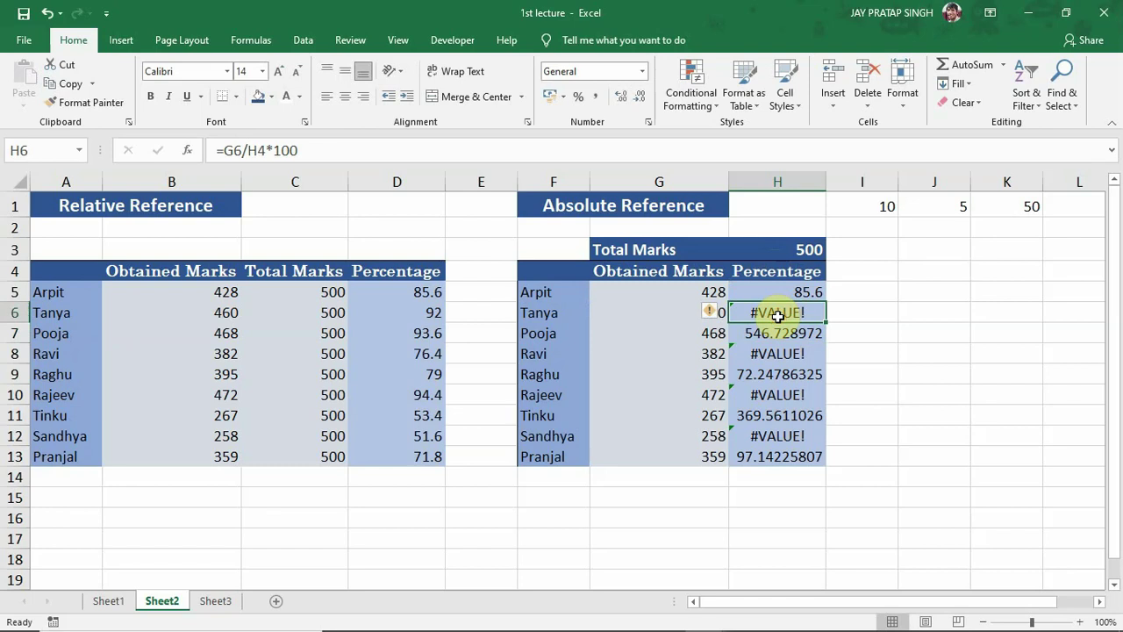
double_click(777, 333)
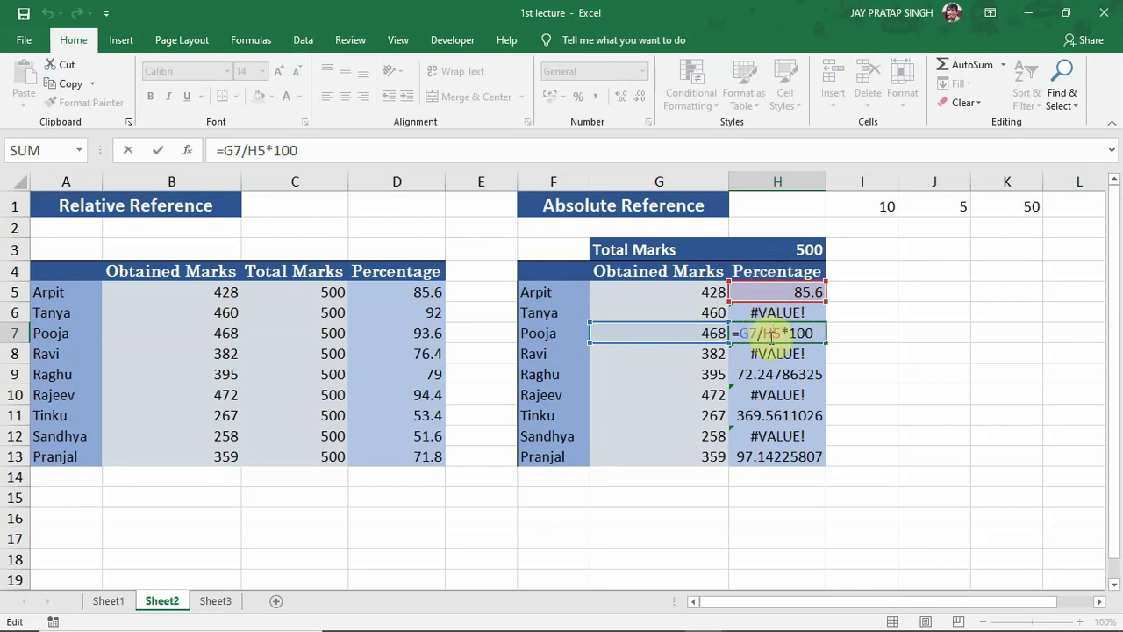
key(Return)
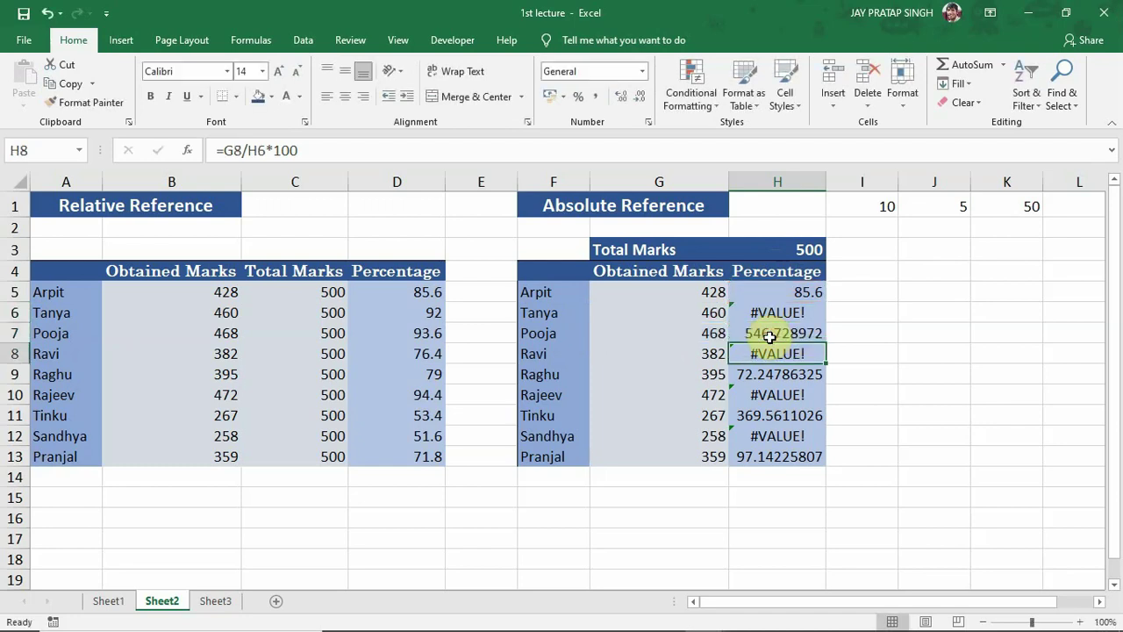
Step: Check the H5 percentage formula again against the Total Marks cell H3 that it refers to
click(774, 292)
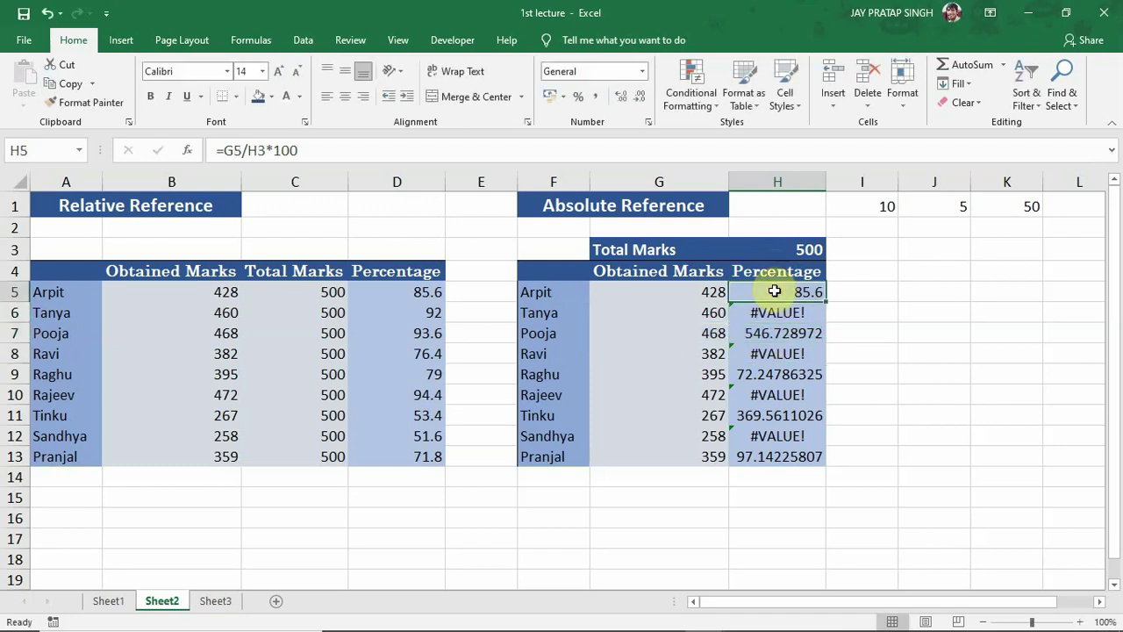
click(776, 244)
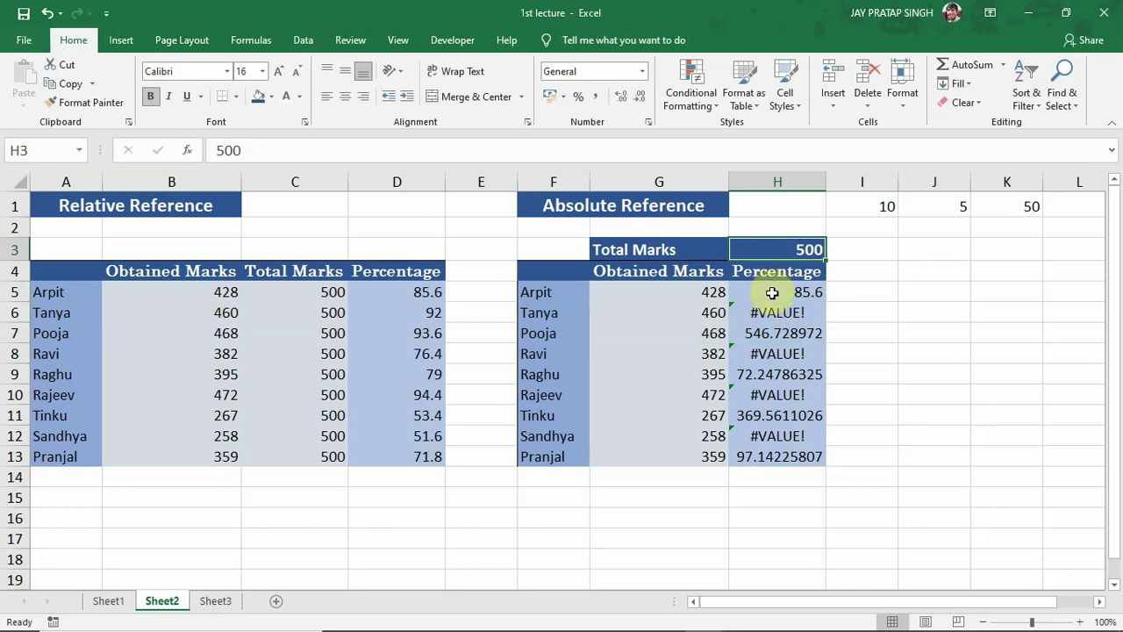
click(770, 291)
click(646, 501)
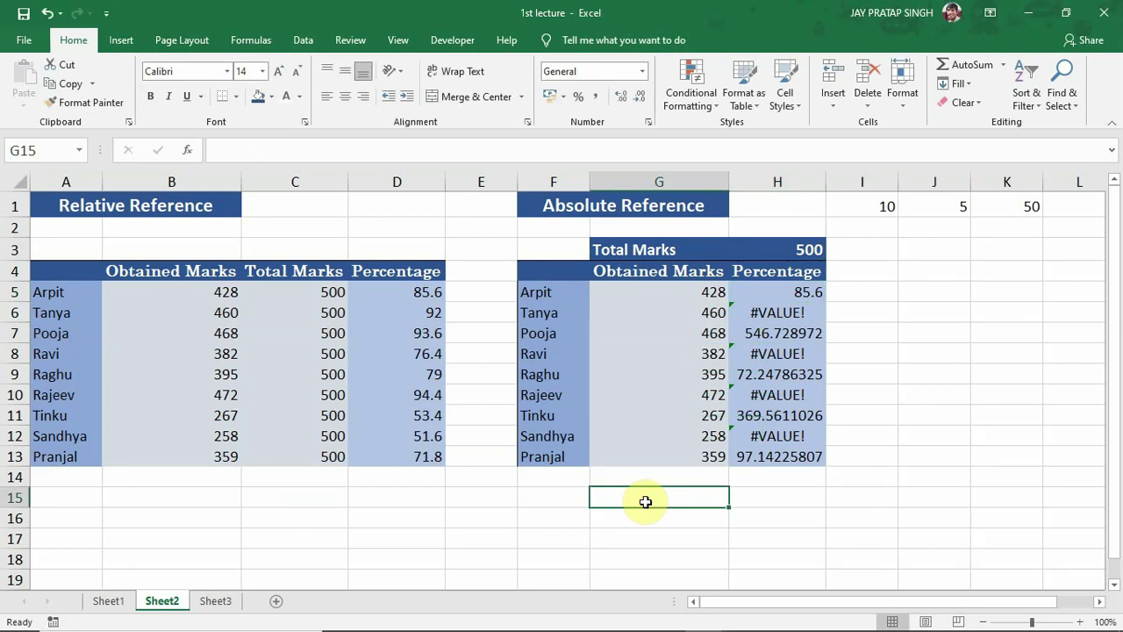
click(781, 293)
double_click(787, 294)
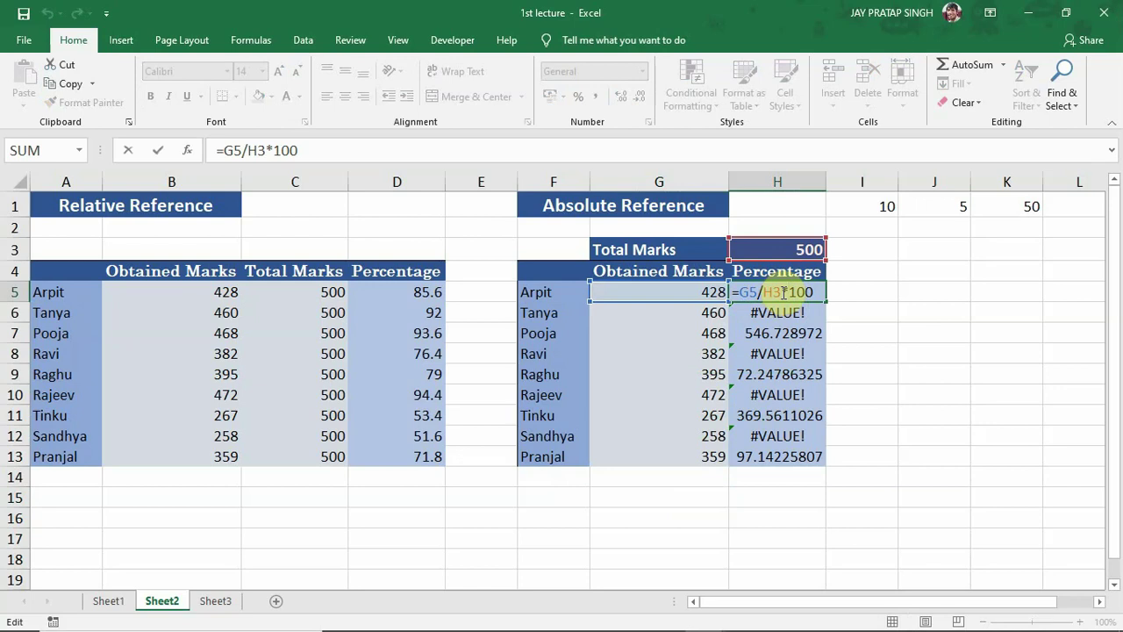
key(Escape)
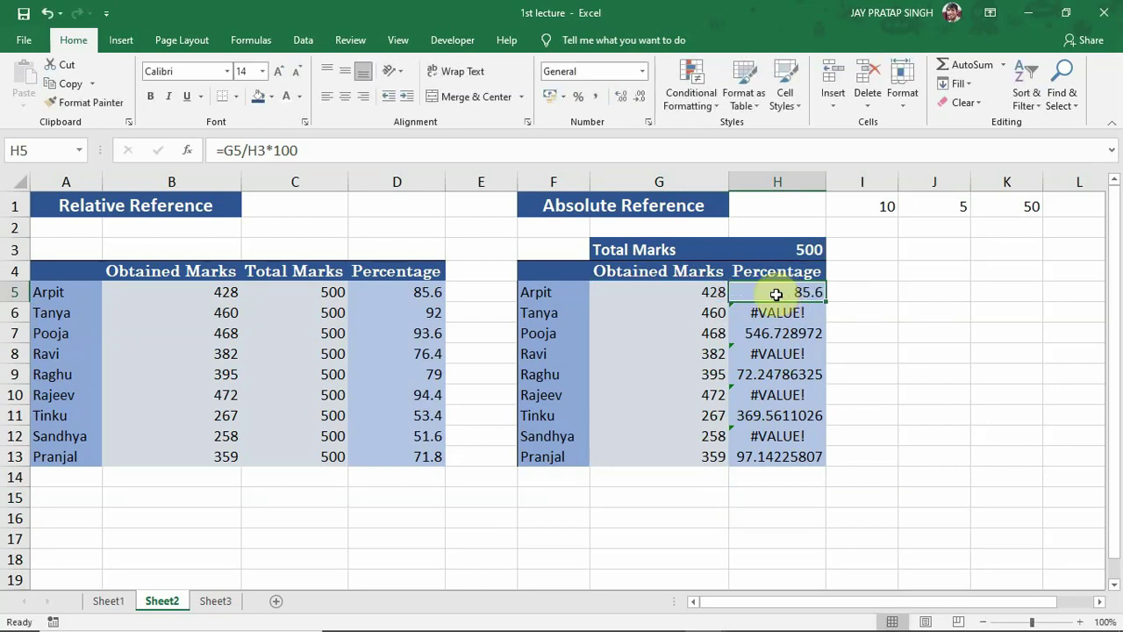
Step: Recheck the H5 formula against Total Marks cell H3, and clear the percentage formulas from H5:H13 in the Absolute Reference table
click(777, 250)
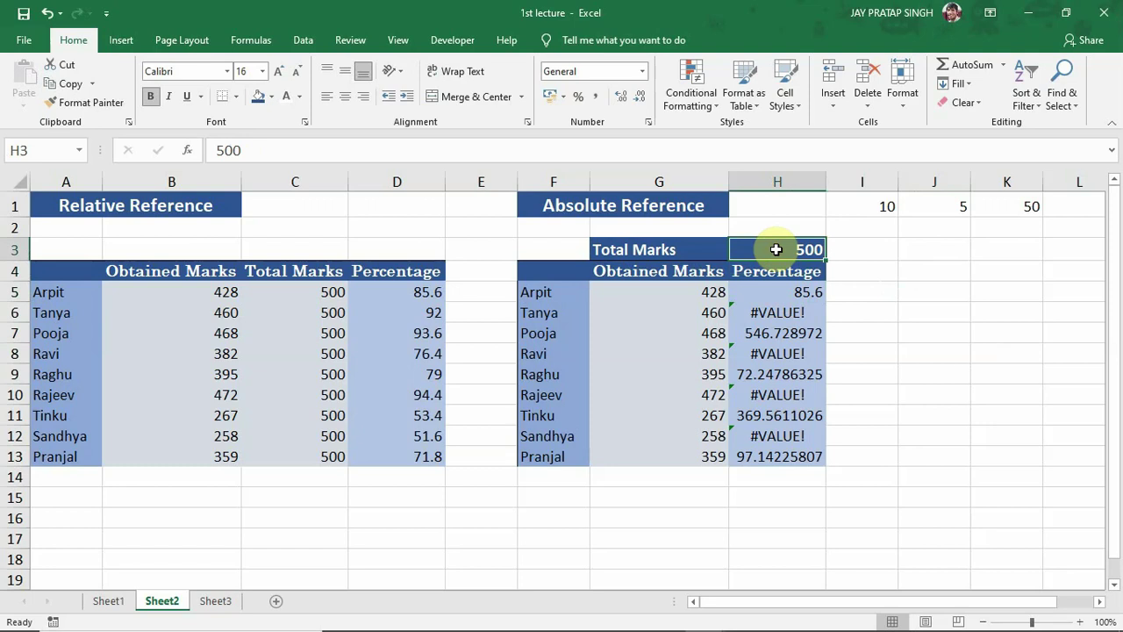
click(784, 293)
double_click(786, 293)
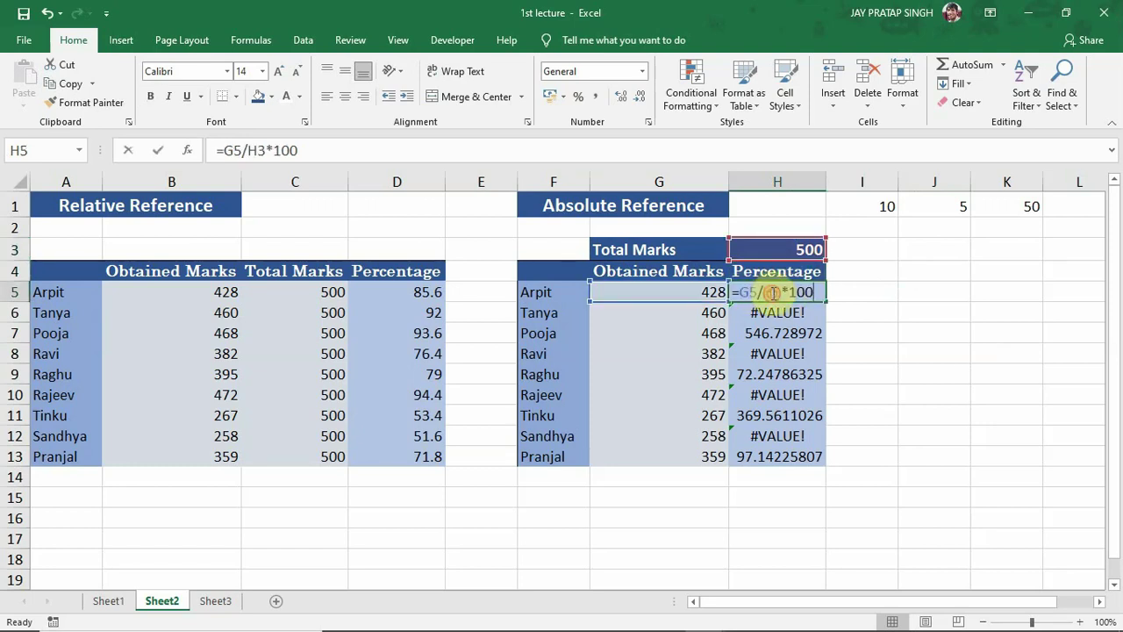
click(860, 296)
drag(794, 291, 812, 452)
key(Delete)
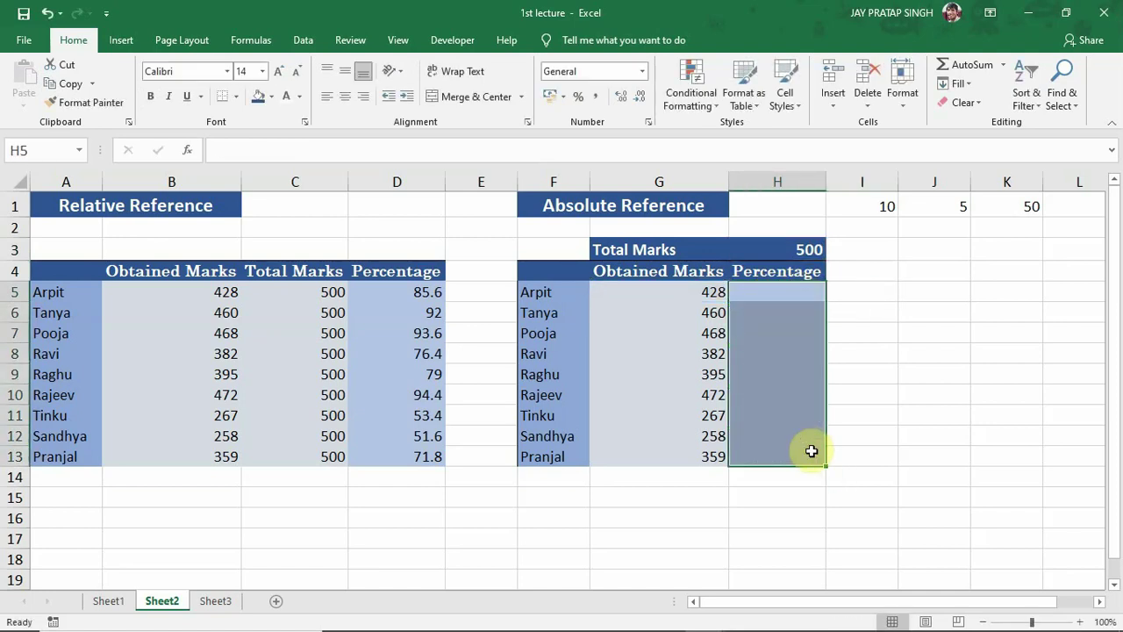
Step: Enter =G5/$H$3*100 in H5 with the Total Marks reference locked, and fill the formula down through H13
click(772, 296)
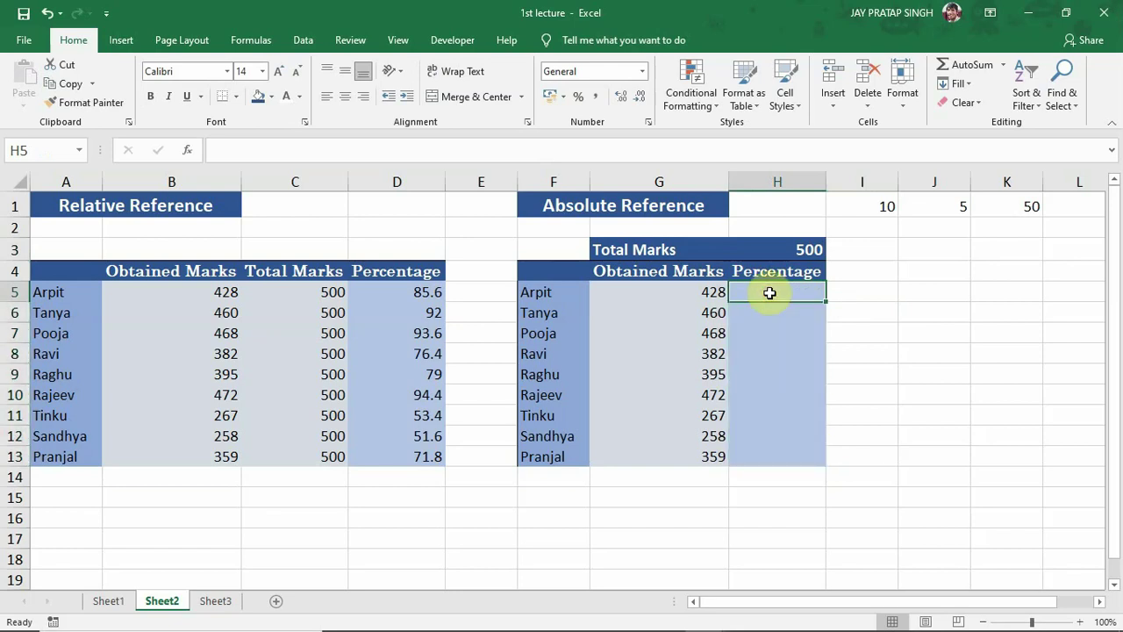
text(=)
click(670, 290)
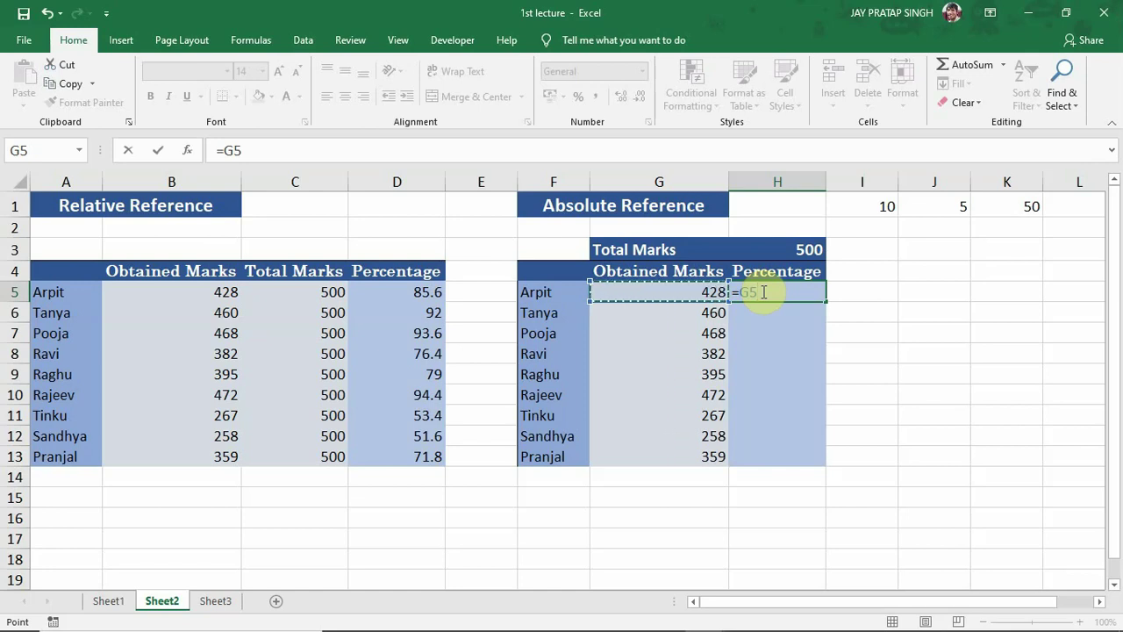
text(/)
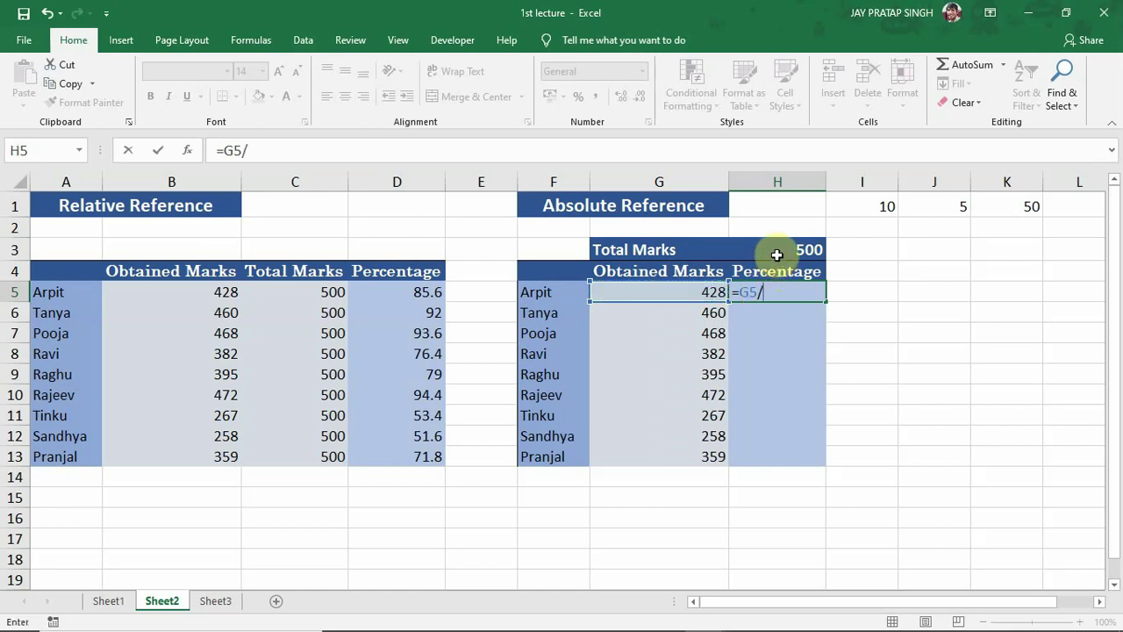
click(775, 249)
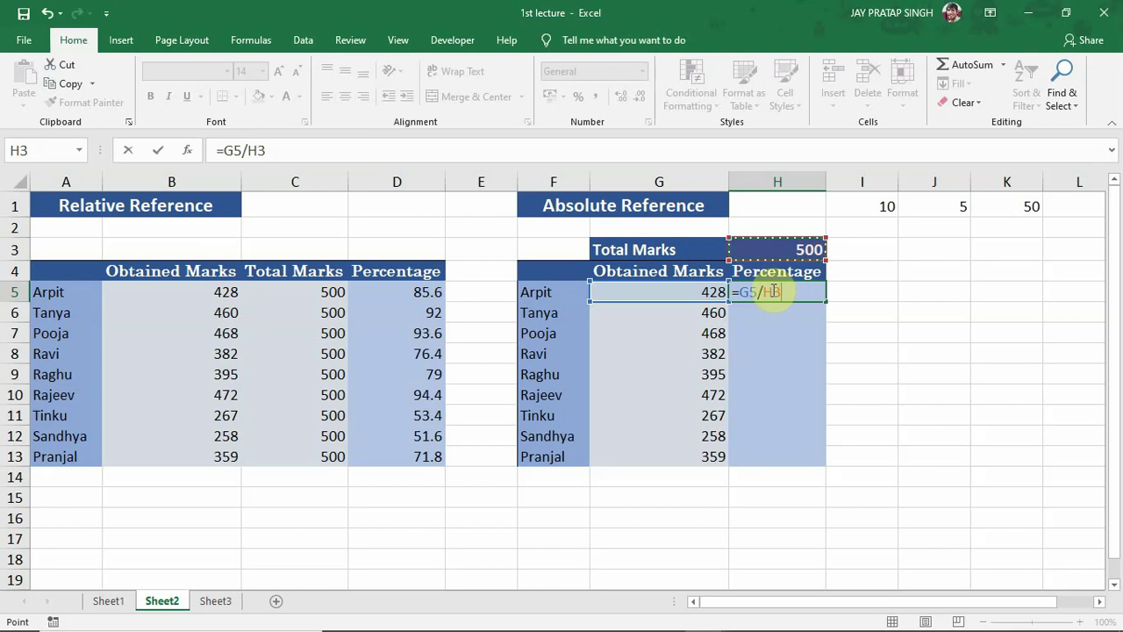
key(F4)
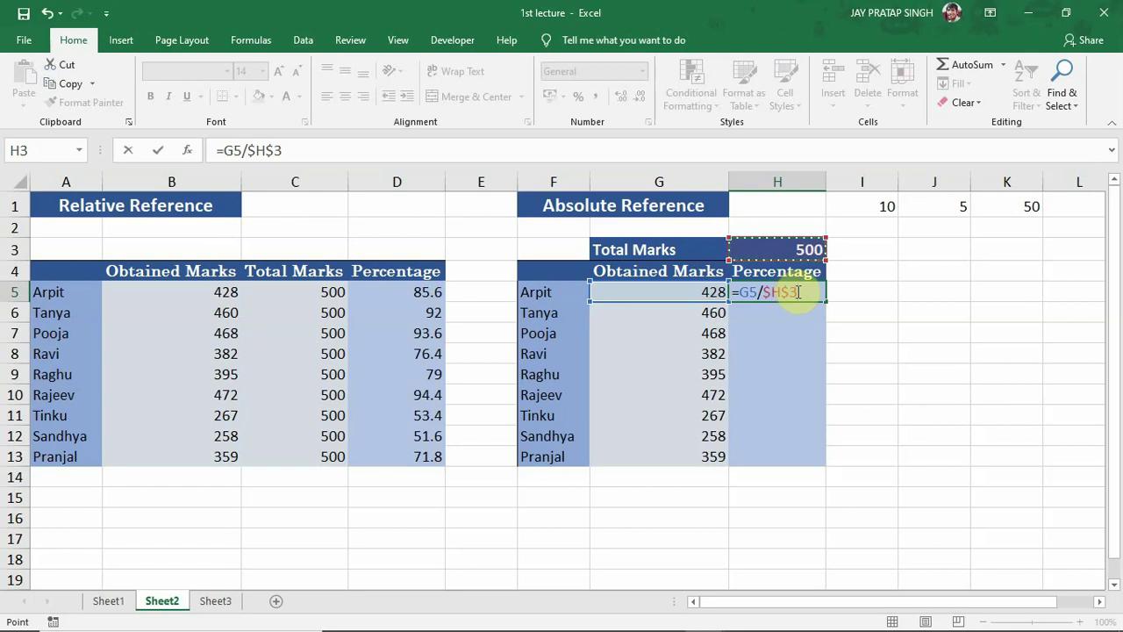
text(*100)
key(Return)
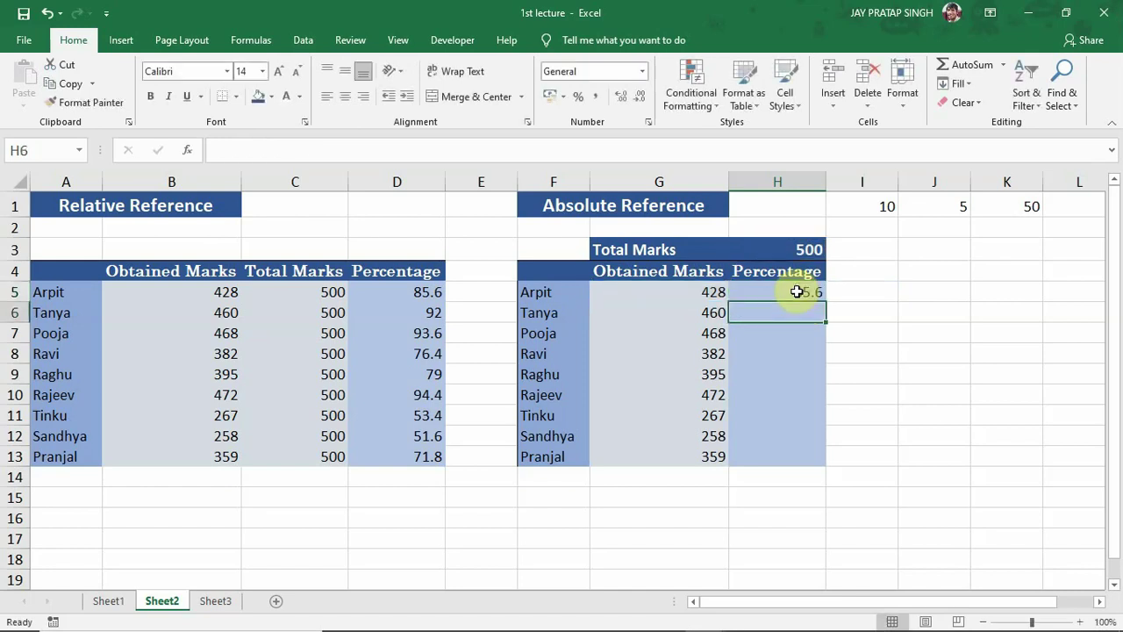
click(781, 295)
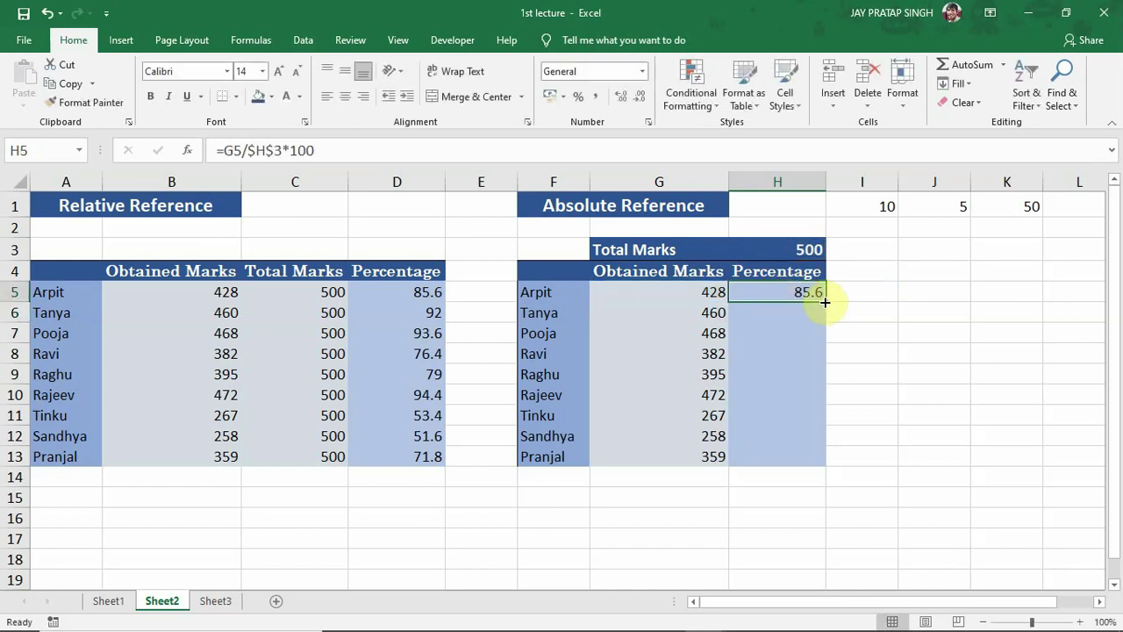
double_click(825, 302)
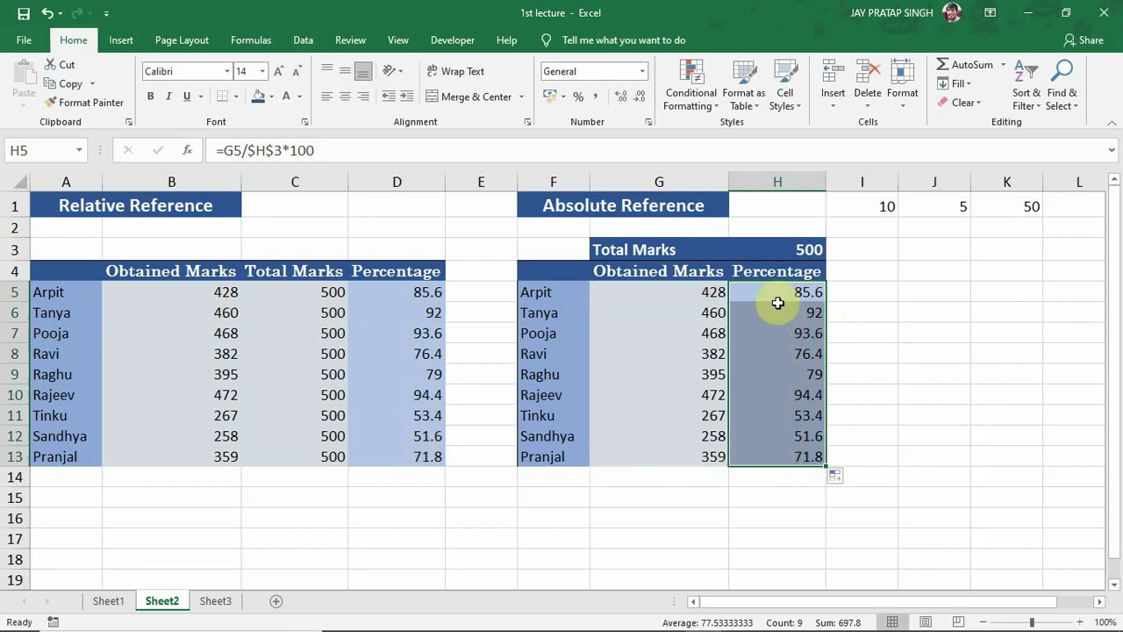
Step: Examine which cells the filled percentage formulas in H8 and H12 refer to
click(777, 353)
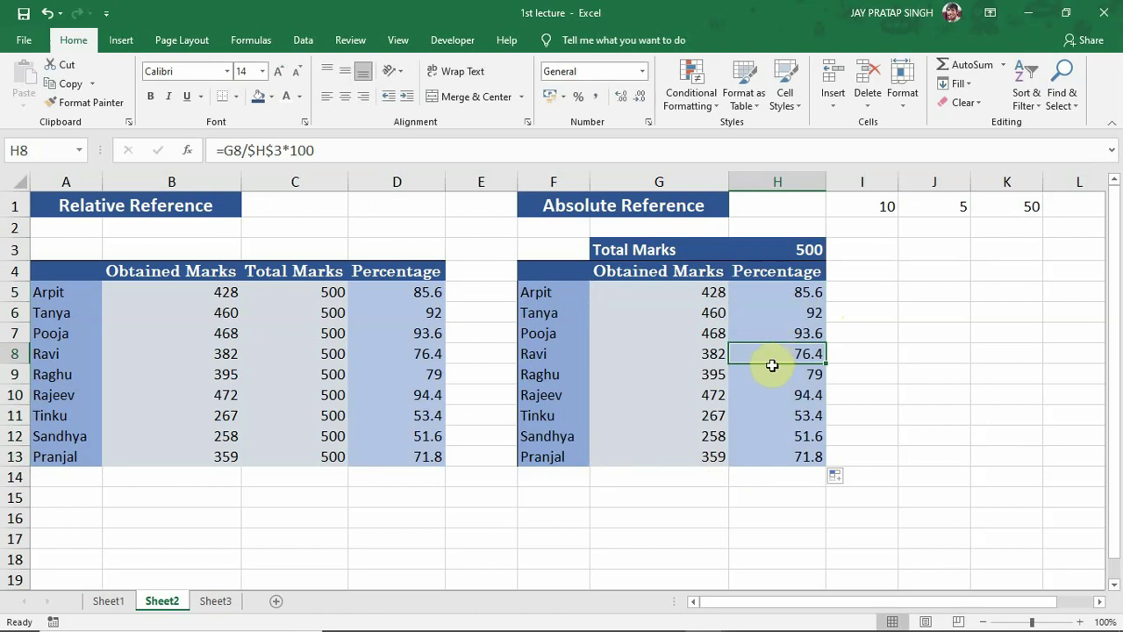
double_click(776, 354)
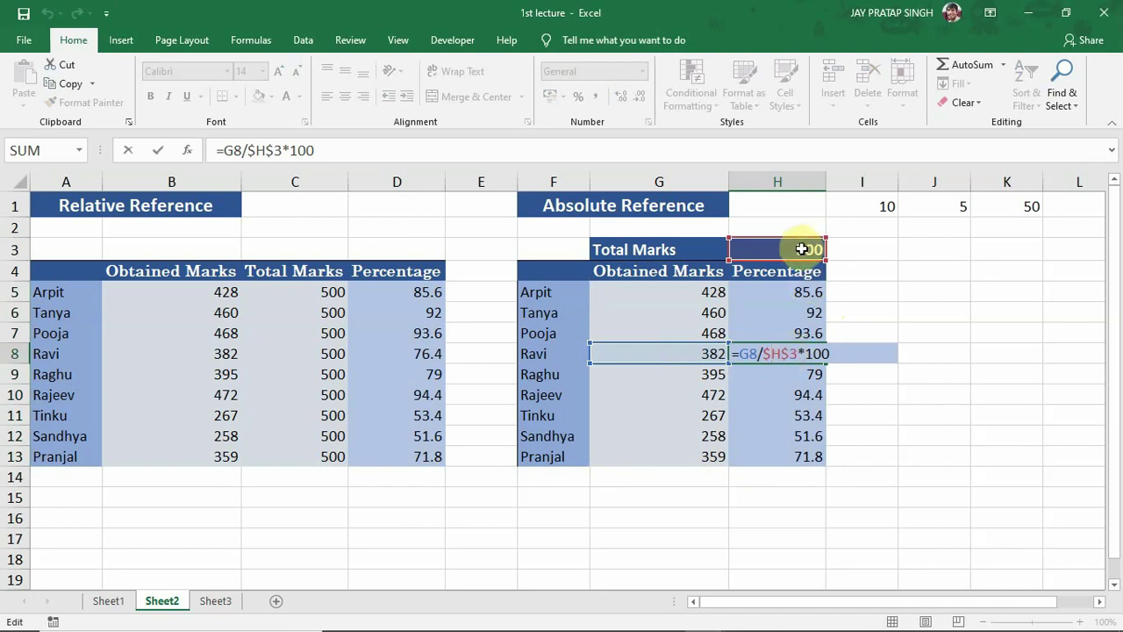
key(Return)
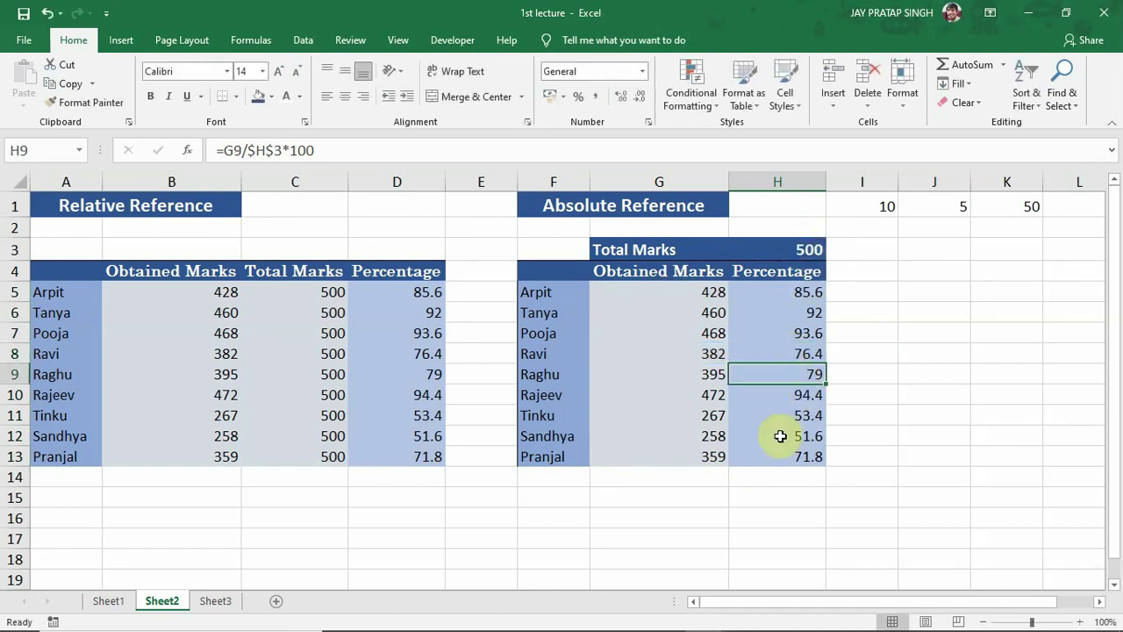
double_click(780, 437)
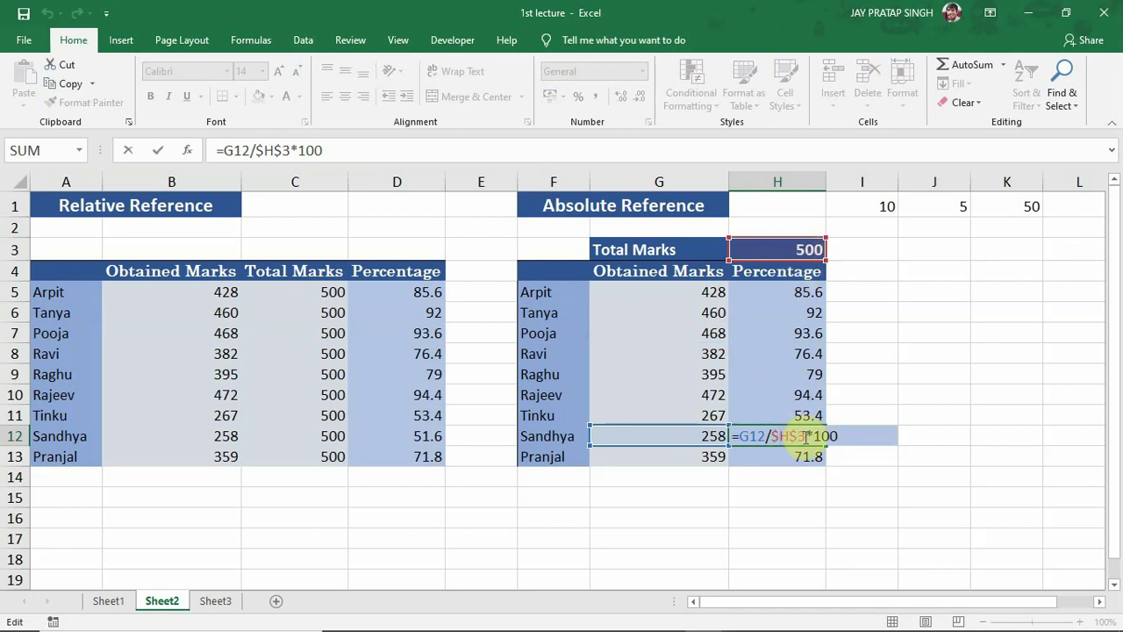
key(Return)
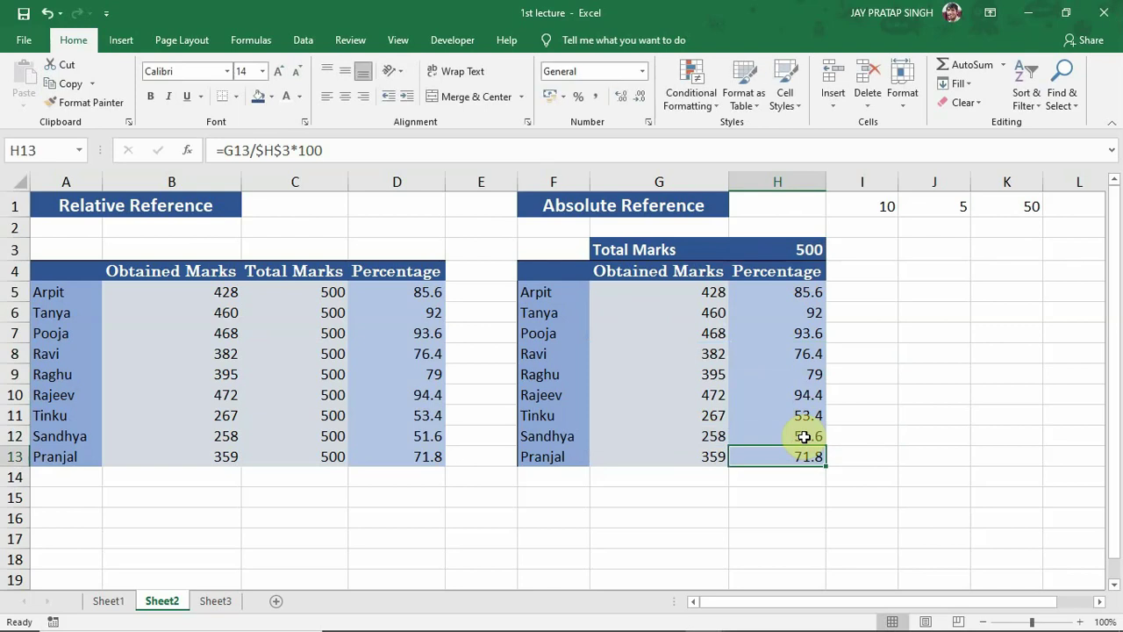
Step: Inspect the H5 percentage formula's relative reference to Obtained Marks and its locked reference to Total Marks
click(768, 292)
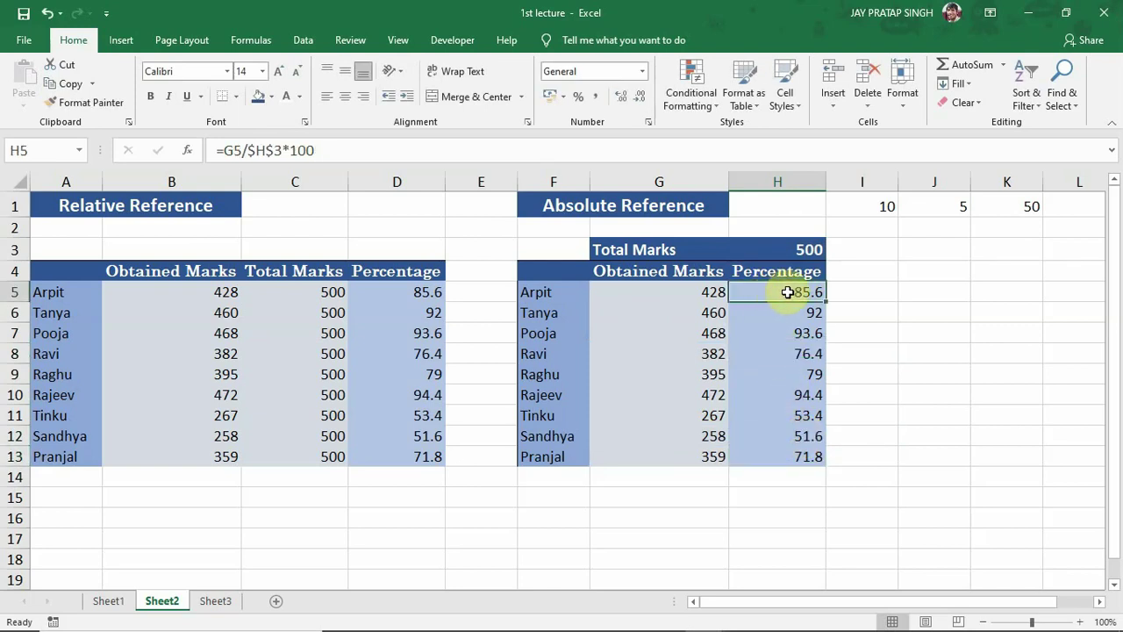
double_click(787, 292)
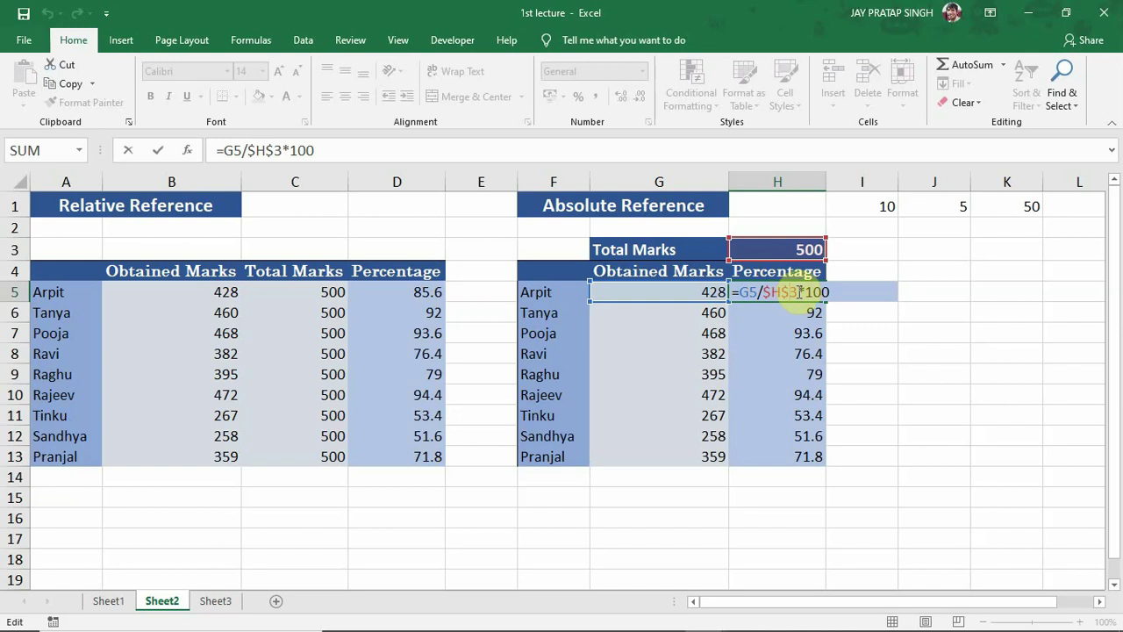
key(Return)
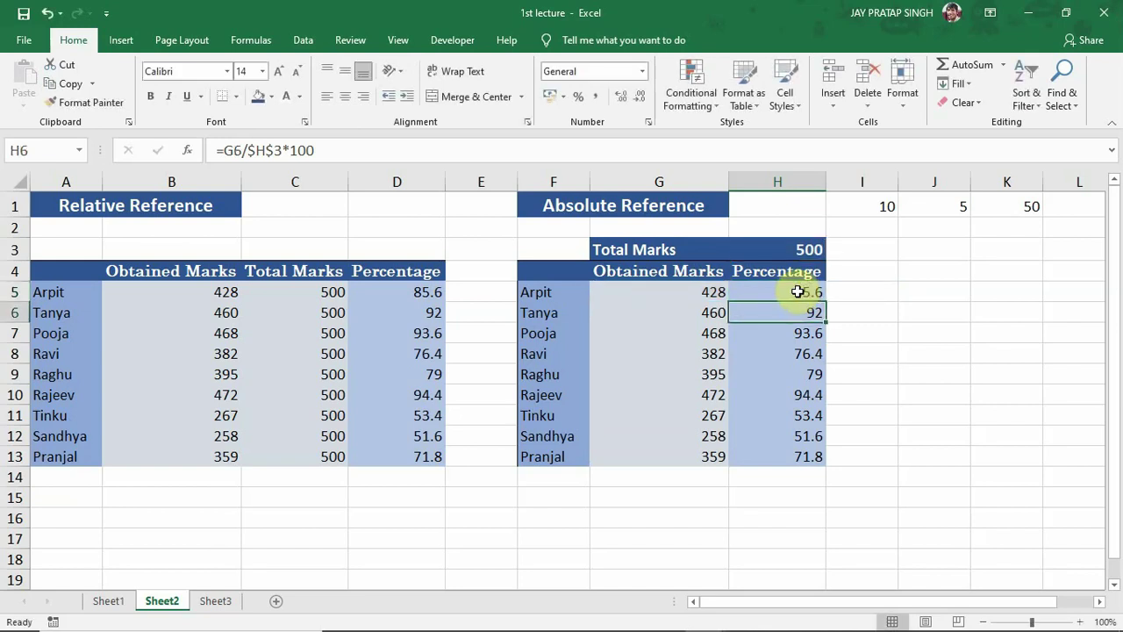
click(783, 296)
double_click(784, 298)
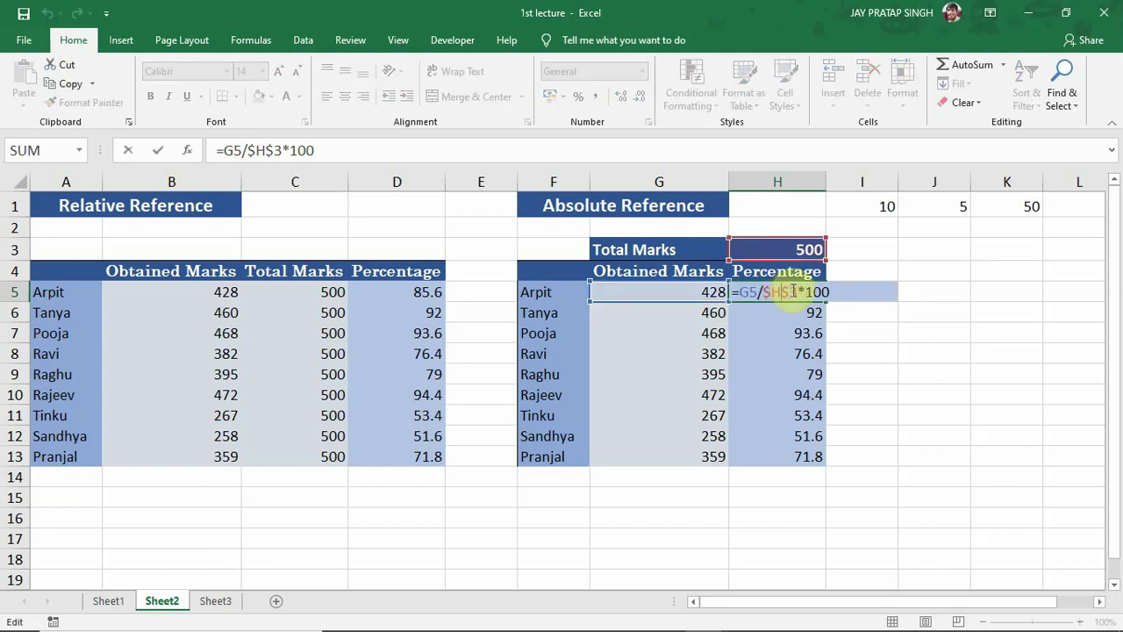
key(Return)
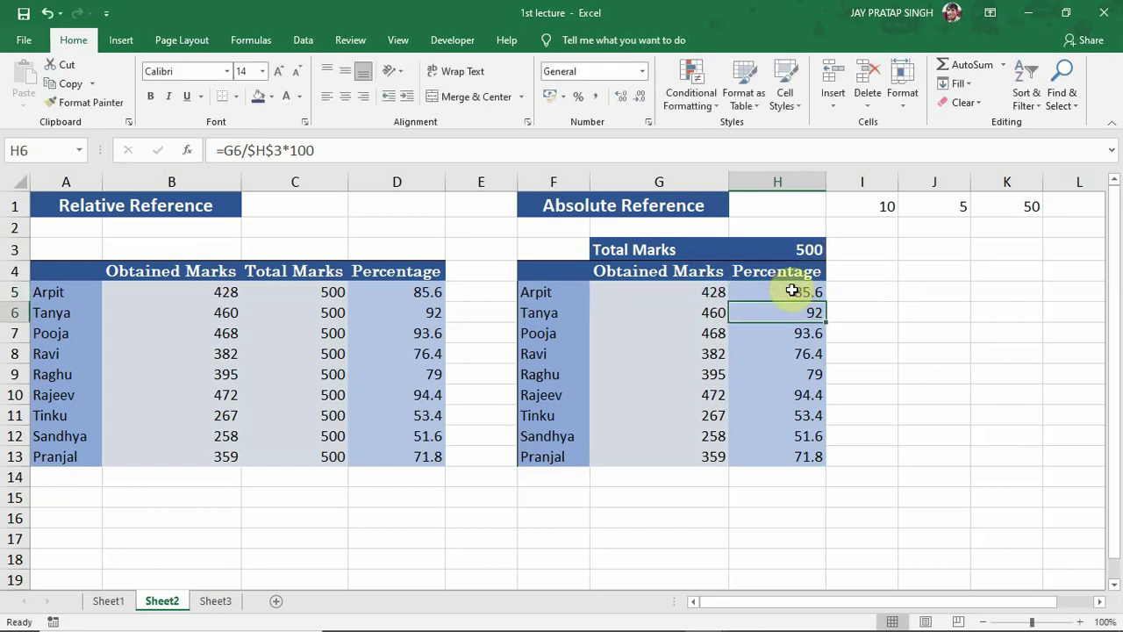
Step: Compare the cell references in the percentage formulas of H10, H5, H6 and H7
double_click(781, 395)
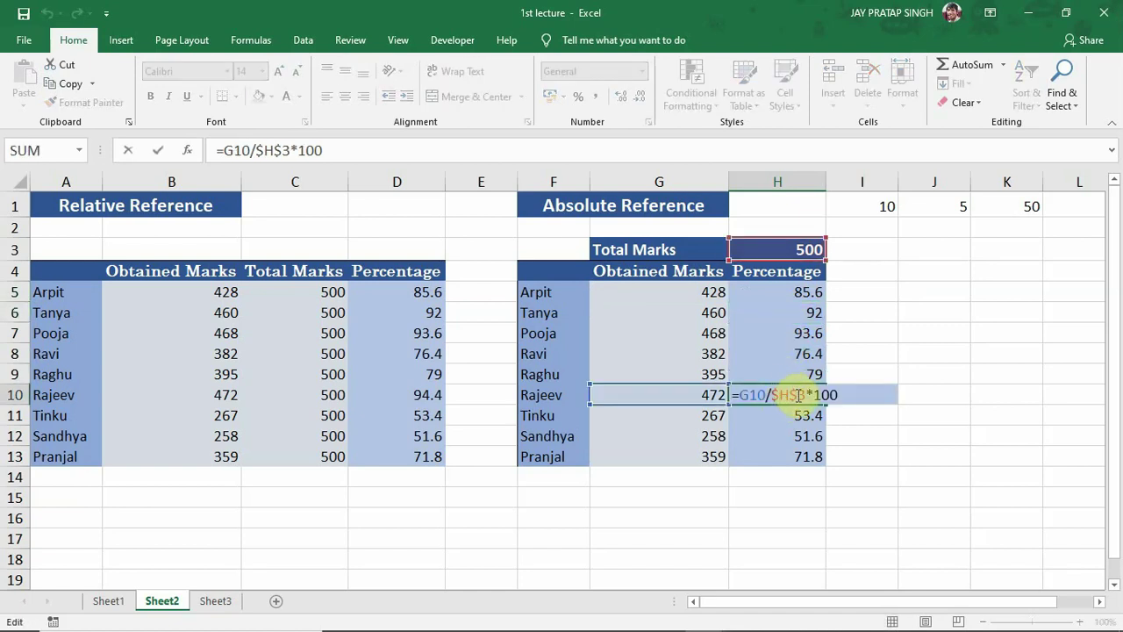
key(Return)
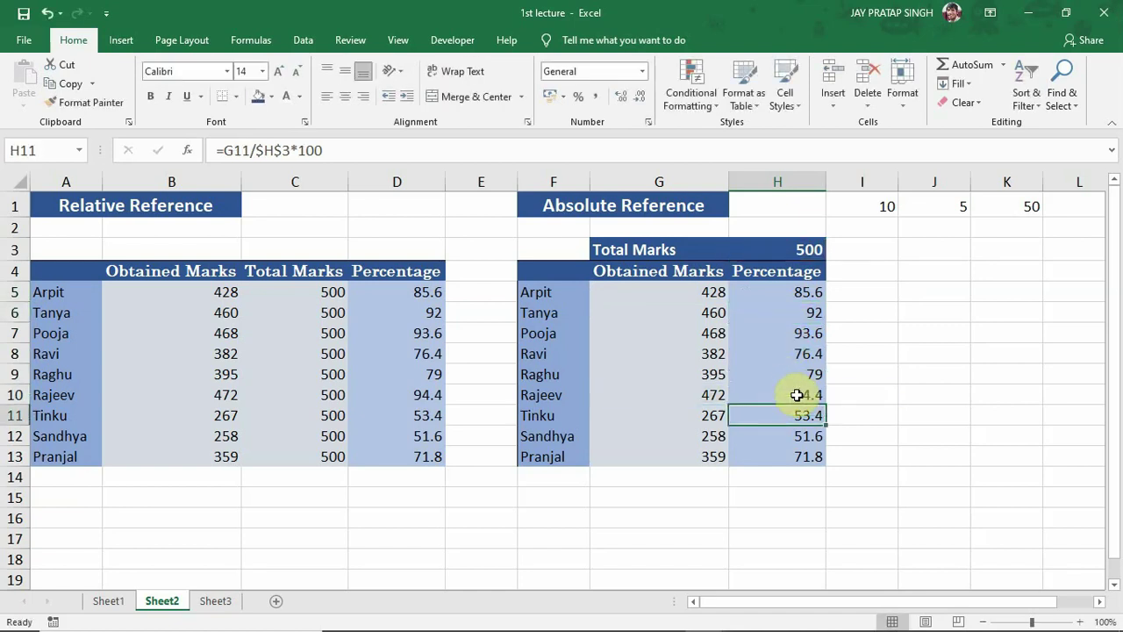
double_click(769, 292)
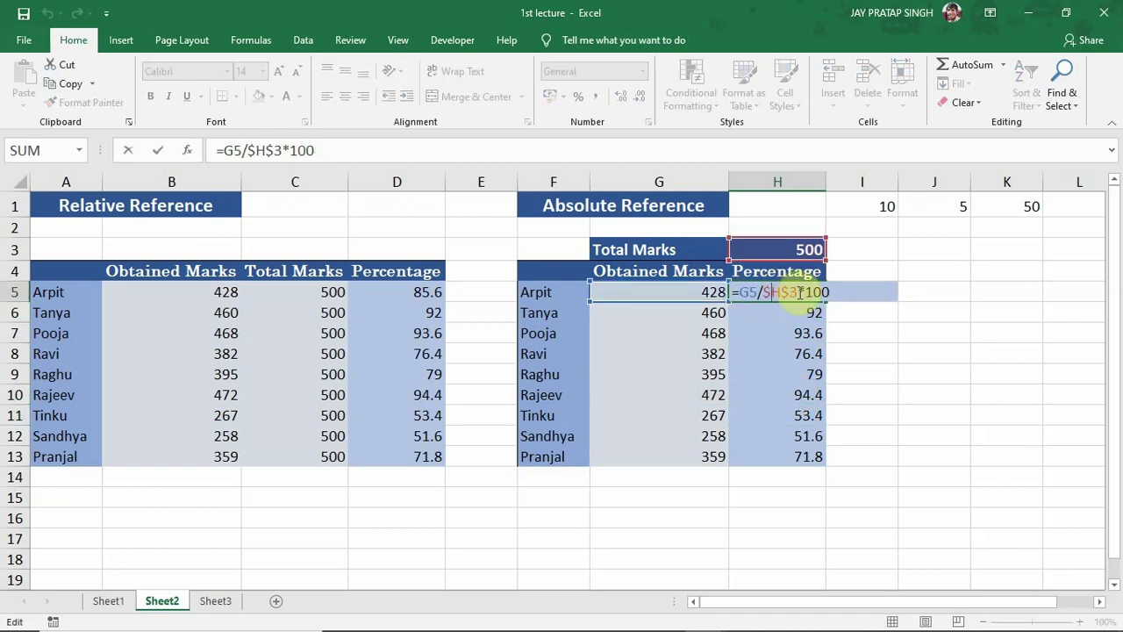
key(Return)
double_click(773, 315)
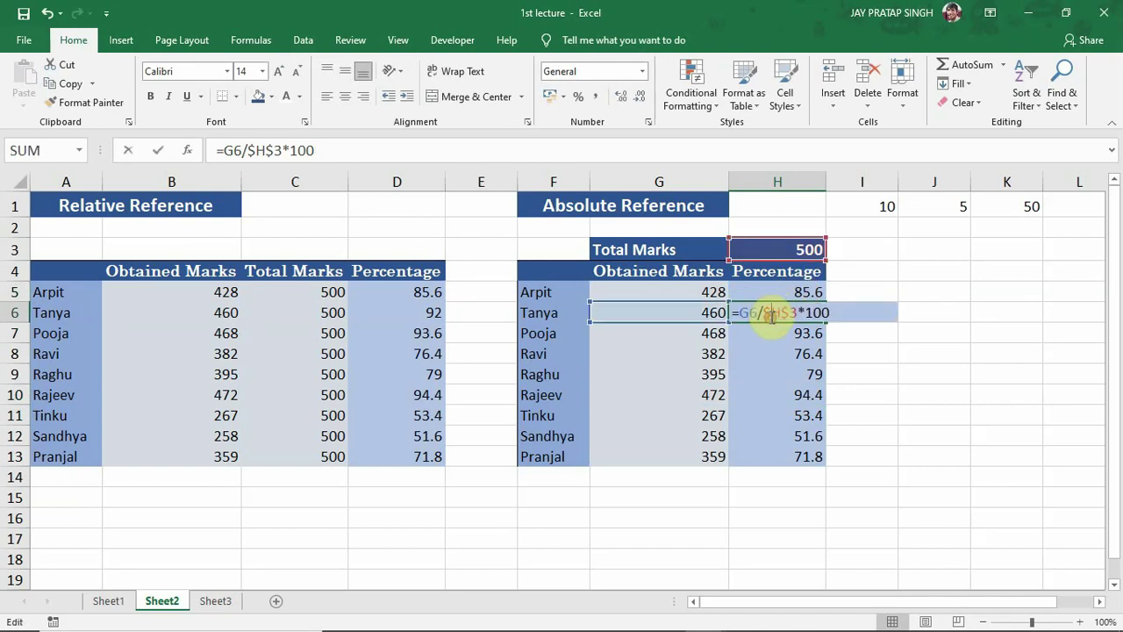
key(Return)
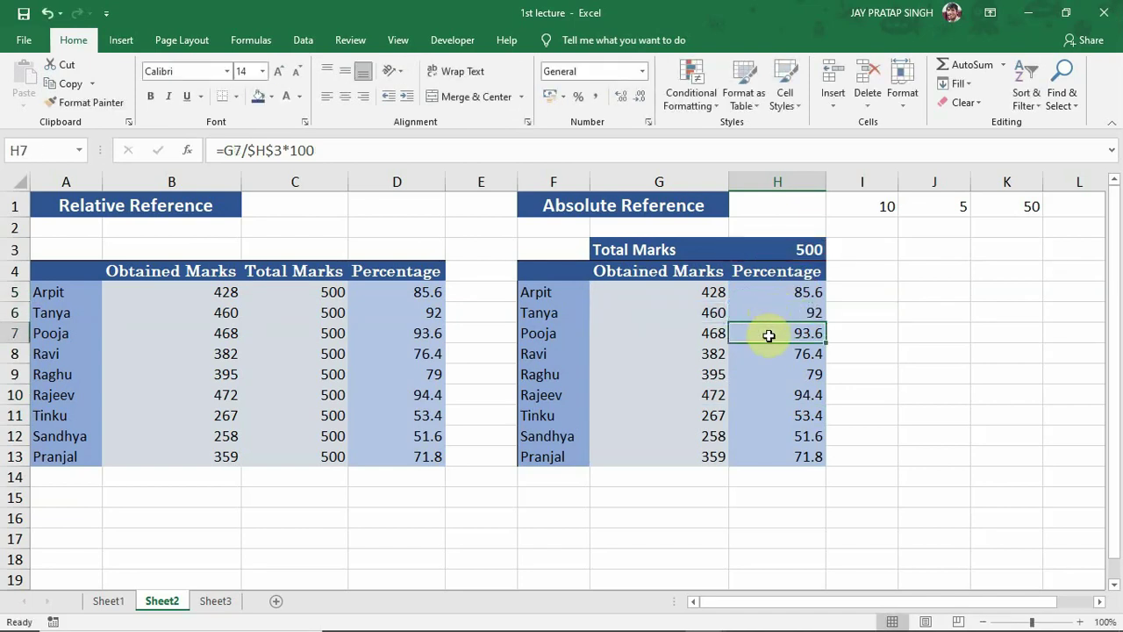
double_click(769, 335)
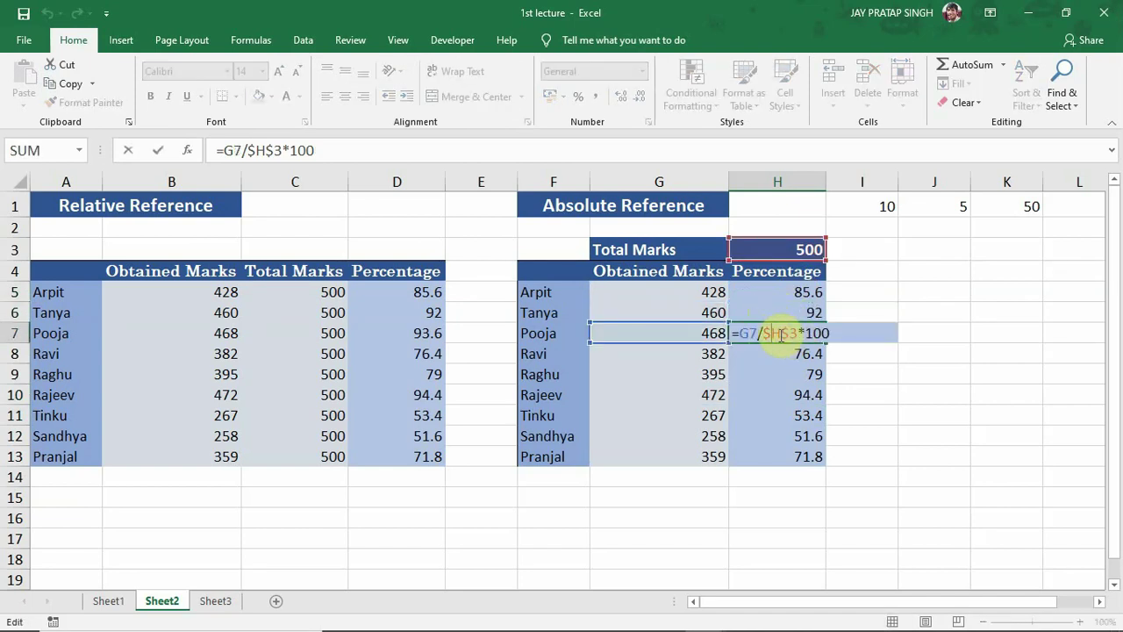